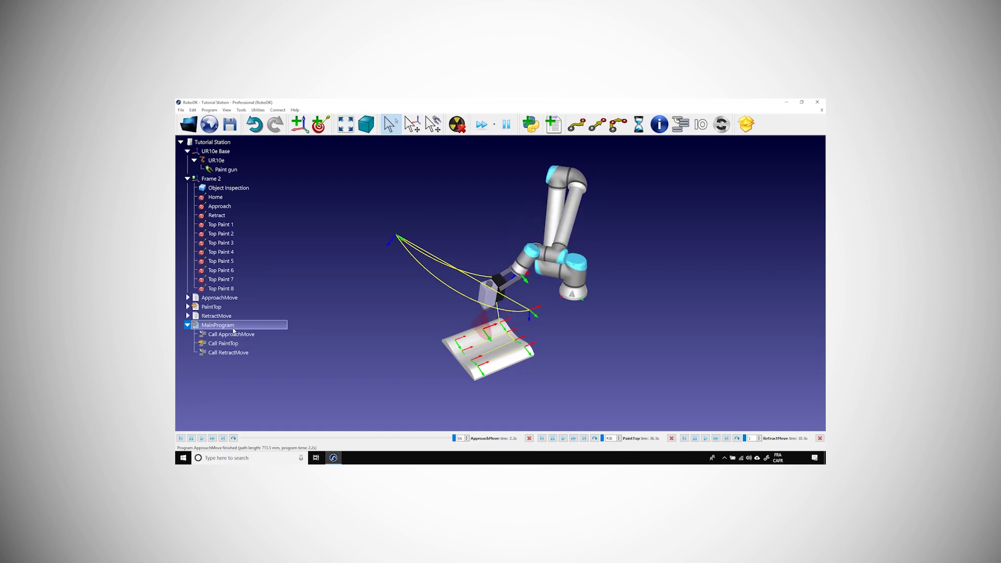
pyautogui.moveTo(229, 353)
pyautogui.mouseDown()
pyautogui.moveTo(237, 344)
pyautogui.moveTo(251, 353)
pyautogui.mouseUp()
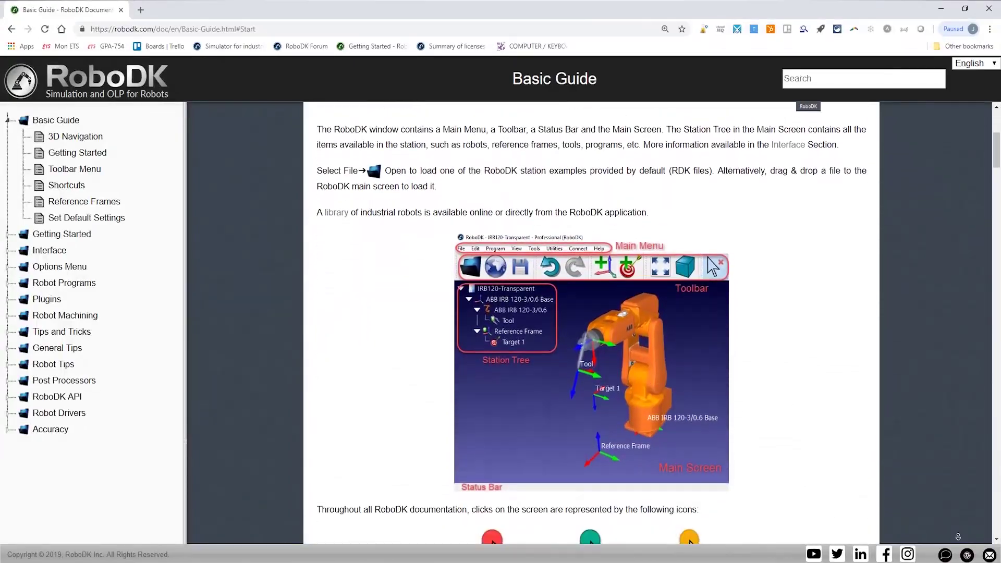
# Read the RoboDK Basic Guide web page down through the 3D Navigation section.
pyautogui.scroll(-7, 957, 536)
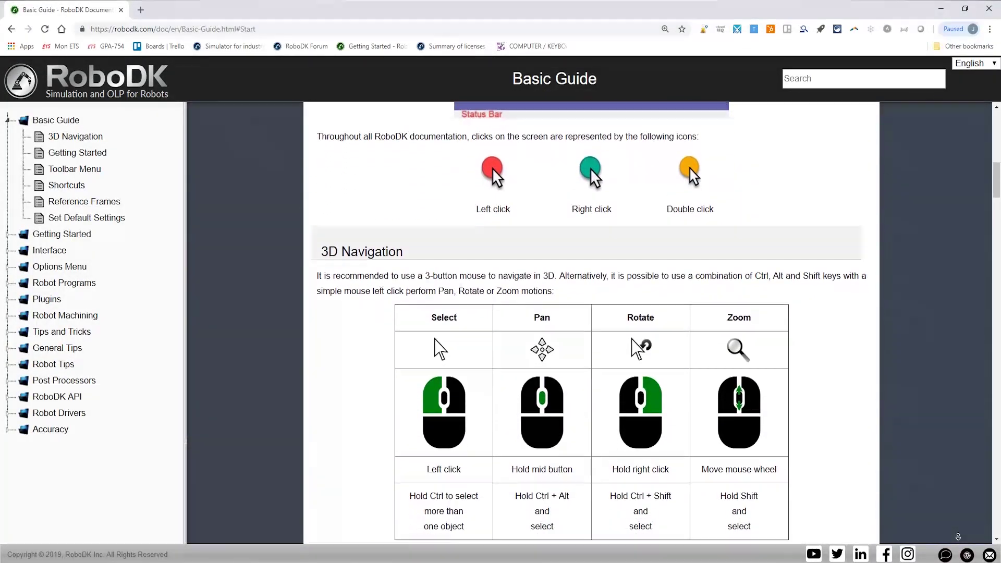
pyautogui.scroll(-6, 958, 536)
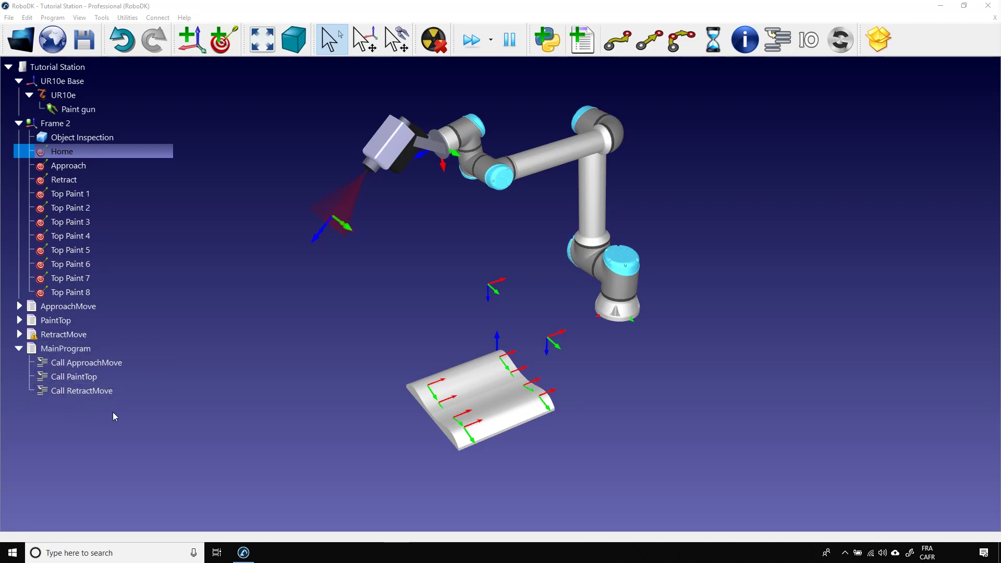
# Run the MainProgram simulation from the station tree and clear the selection when it ends.
pyautogui.doubleClick(77, 348)
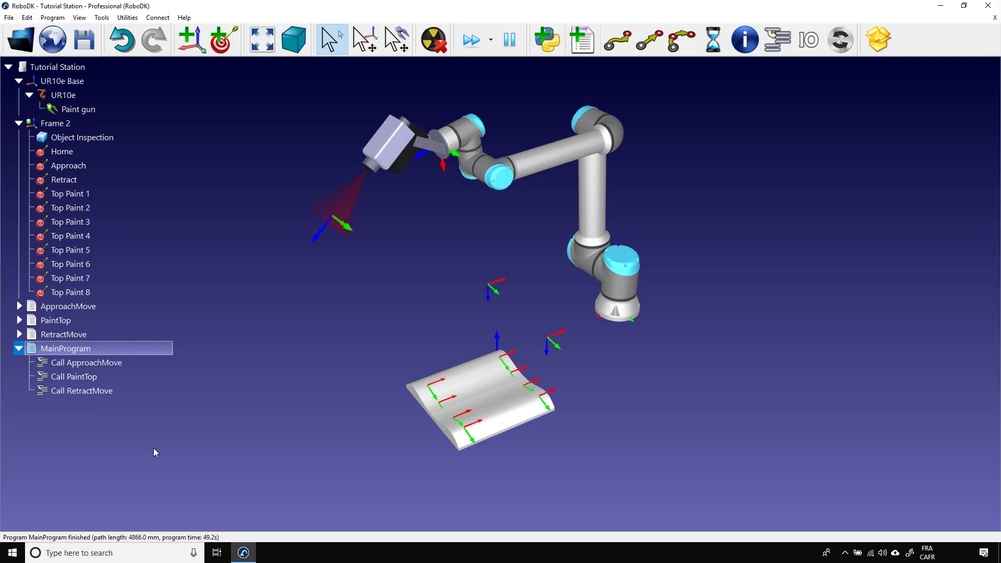
pyautogui.click(153, 449)
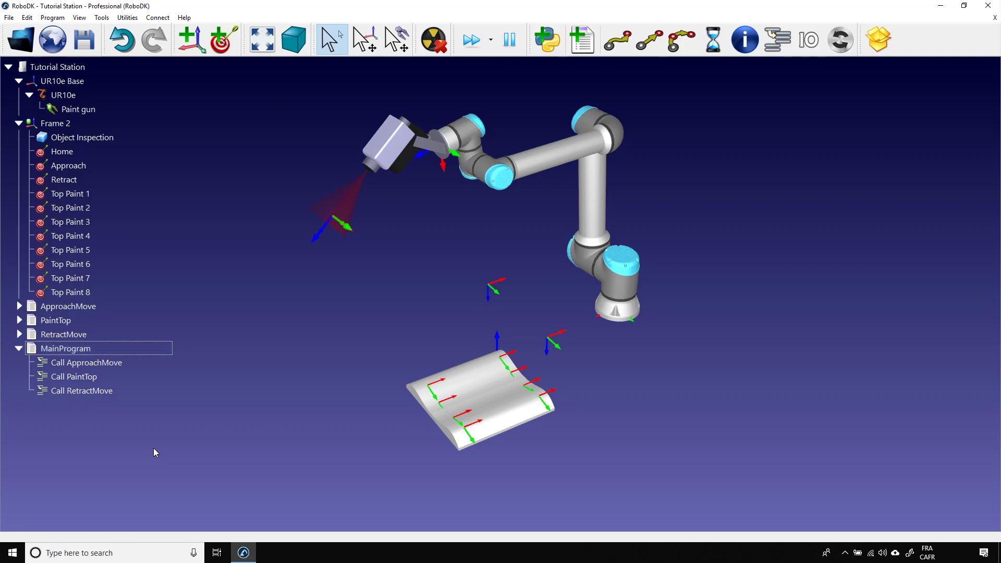
# Export the simulation of the existing program MainProgram in html format as MainProgram.html on the desktop.
pyautogui.rightClick(67, 351)
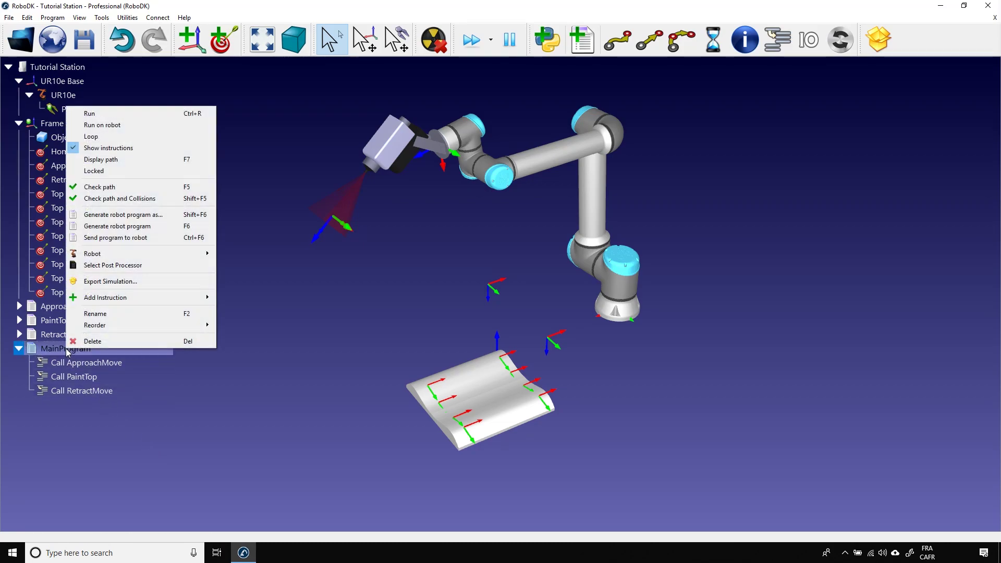
pyautogui.click(110, 282)
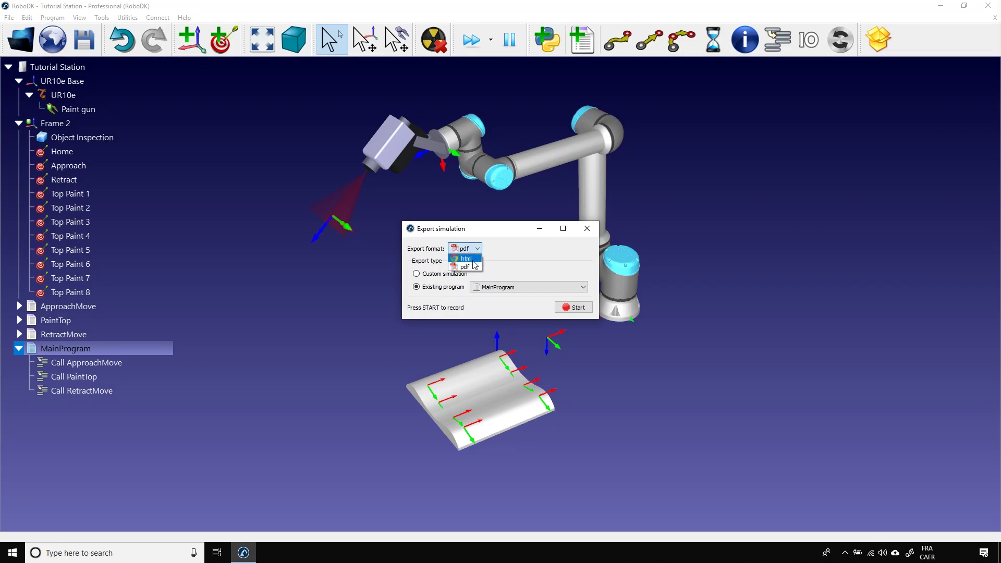
pyautogui.click(467, 259)
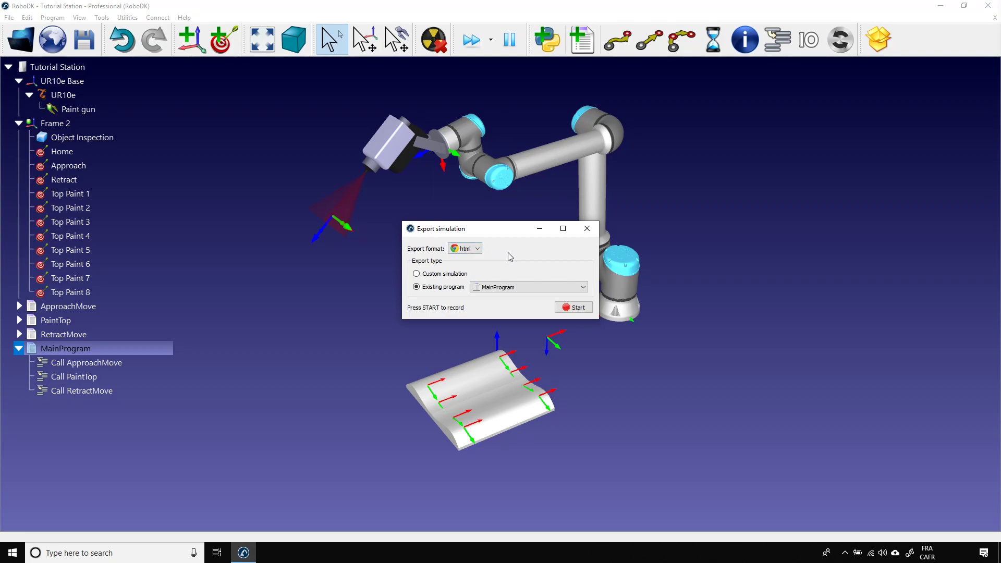
pyautogui.click(567, 287)
pyautogui.click(564, 289)
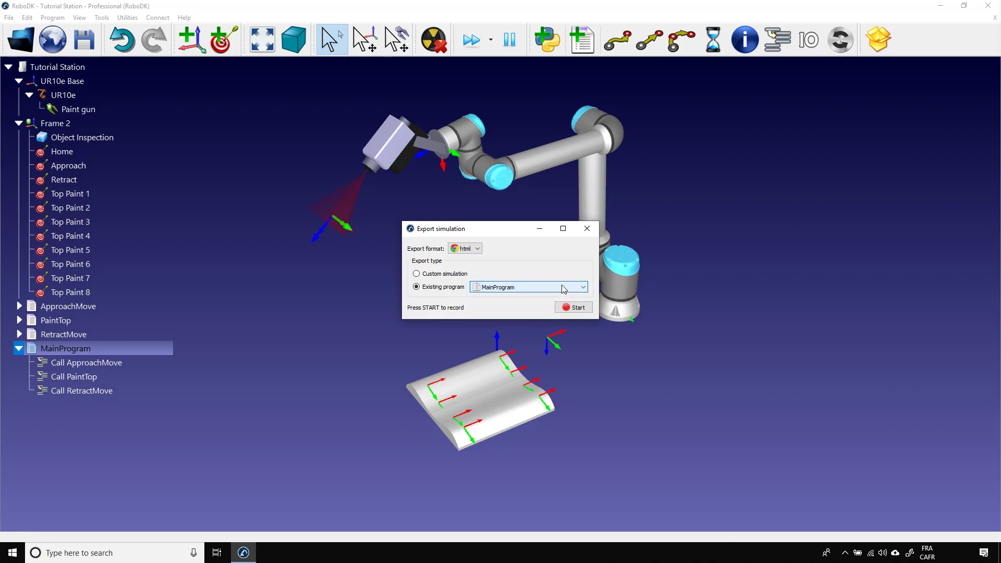
pyautogui.click(576, 309)
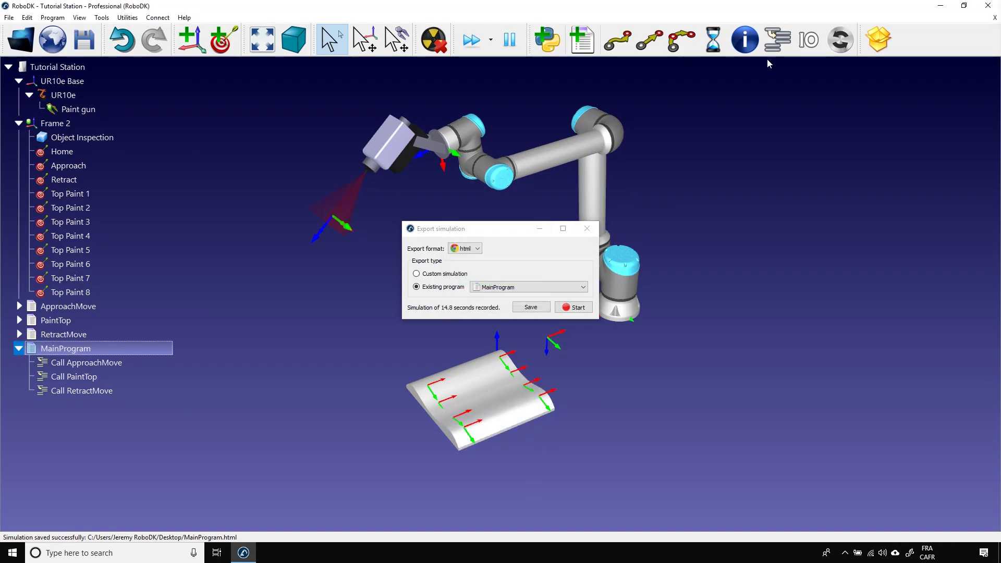
# Open the exported MainProgram HTML file from the desktop in Chrome and watch the 3D simulation.
pyautogui.click(941, 7)
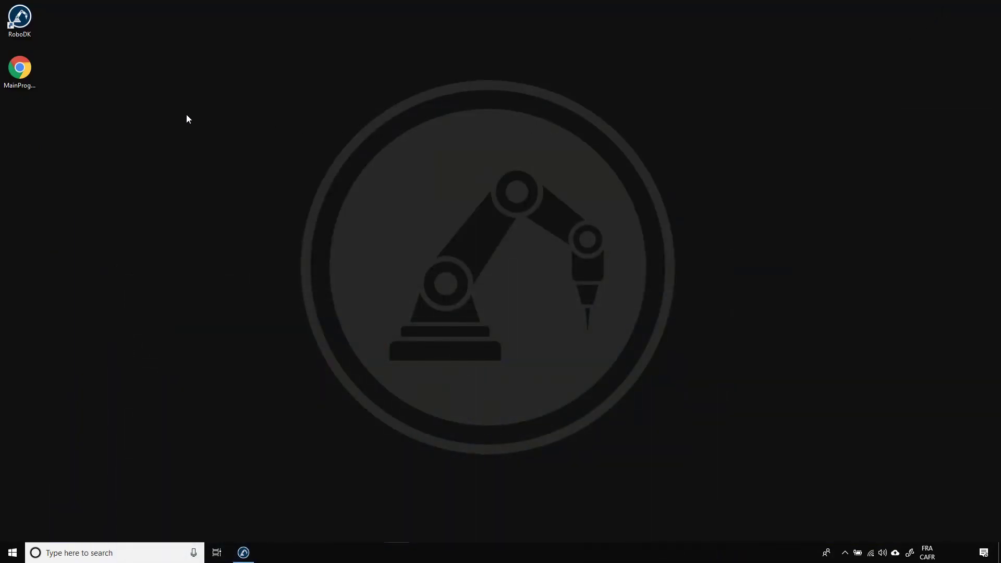
pyautogui.doubleClick(31, 74)
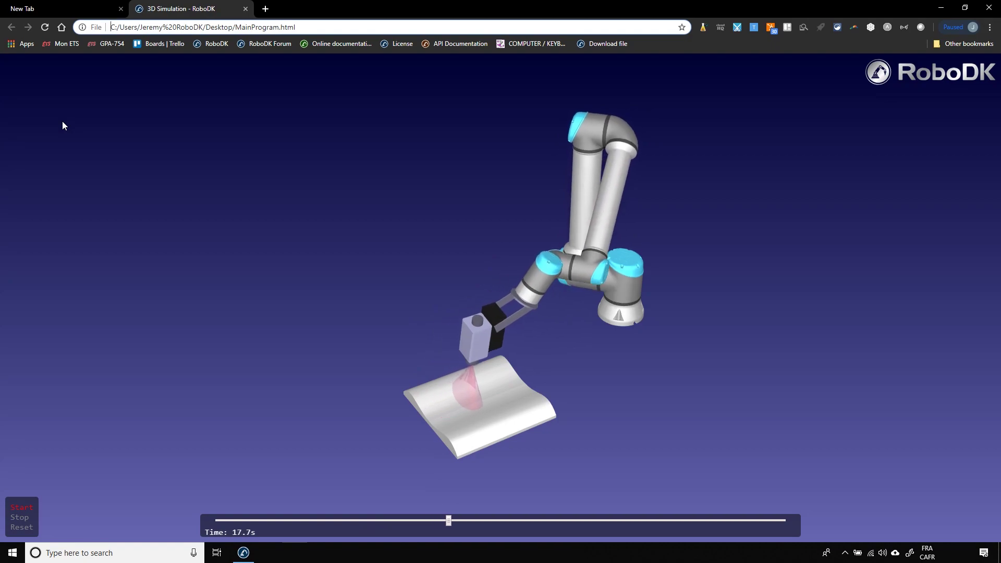
pyautogui.click(941, 8)
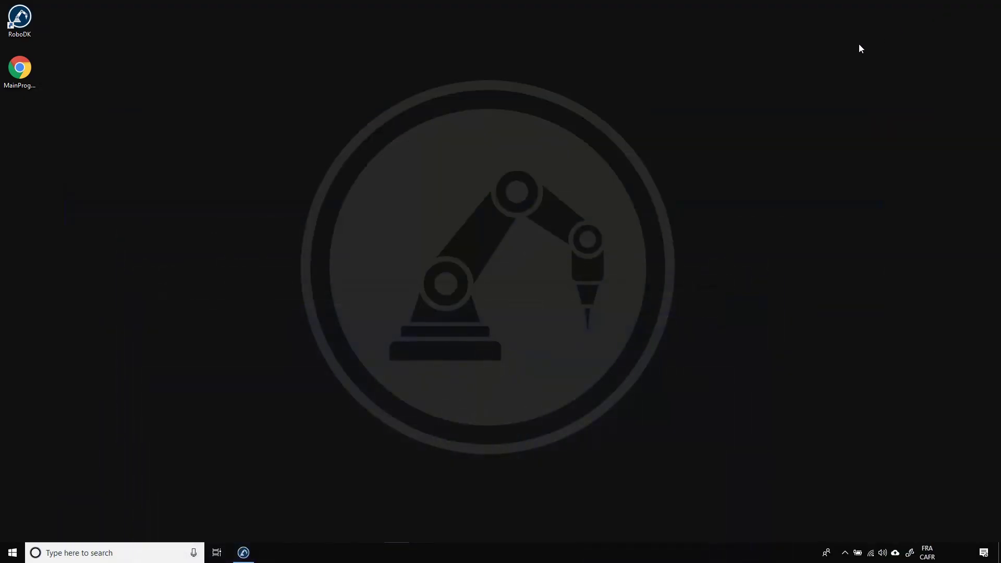
# Switch back to RoboDK and export the MainProgram simulation in pdf format.
pyautogui.click(243, 553)
pyautogui.click(477, 249)
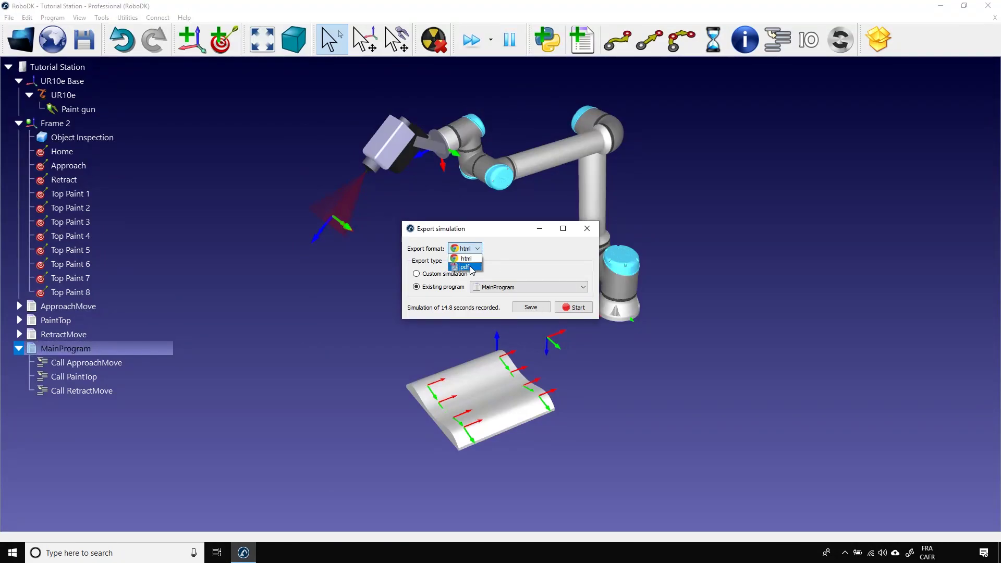
pyautogui.click(463, 261)
pyautogui.click(577, 308)
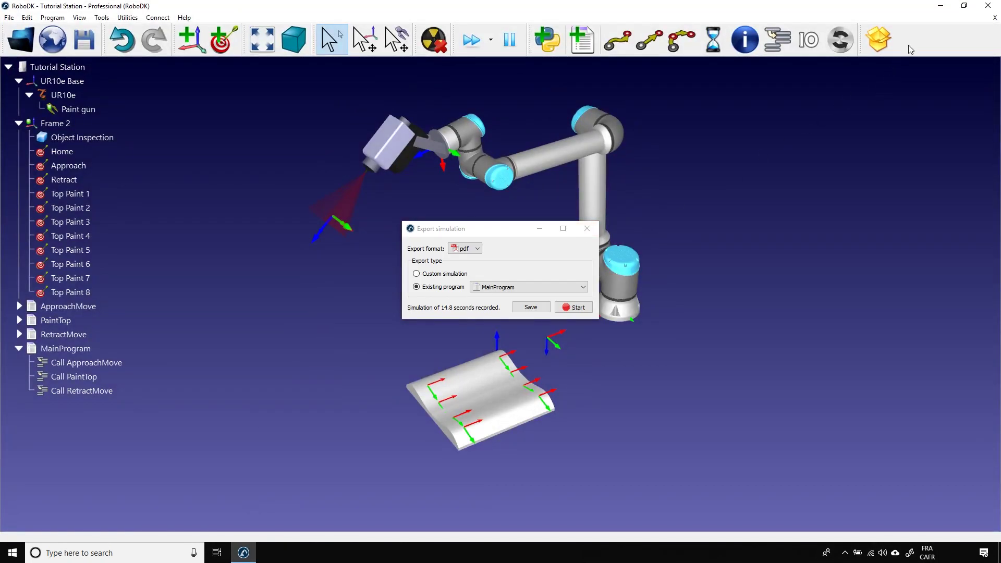
# Open the exported MainProgram.pdf from the desktop in Adobe Acrobat and watch the 3D simulation.
pyautogui.click(941, 7)
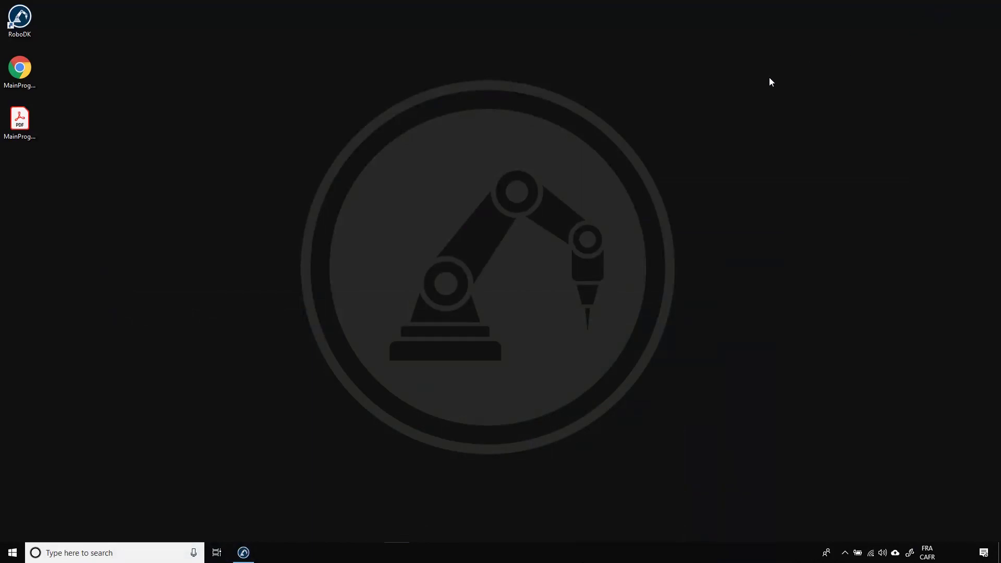
pyautogui.click(26, 138)
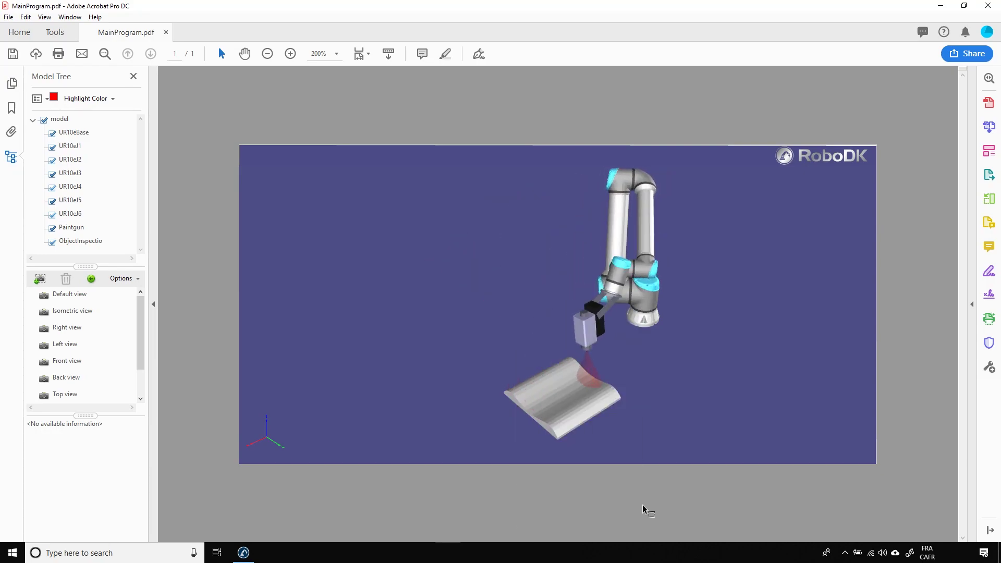
pyautogui.click(941, 6)
# Return to RoboDK, close the simulation export, and generate a self-extracting demo package of the station, RoboDK demo.exe, on the desktop.
pyautogui.click(243, 553)
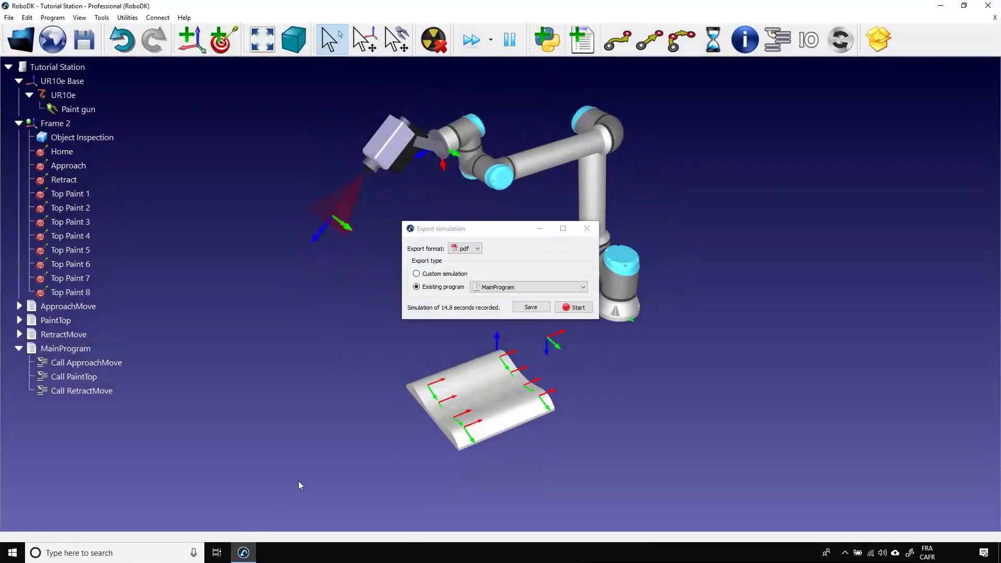
pyautogui.click(579, 231)
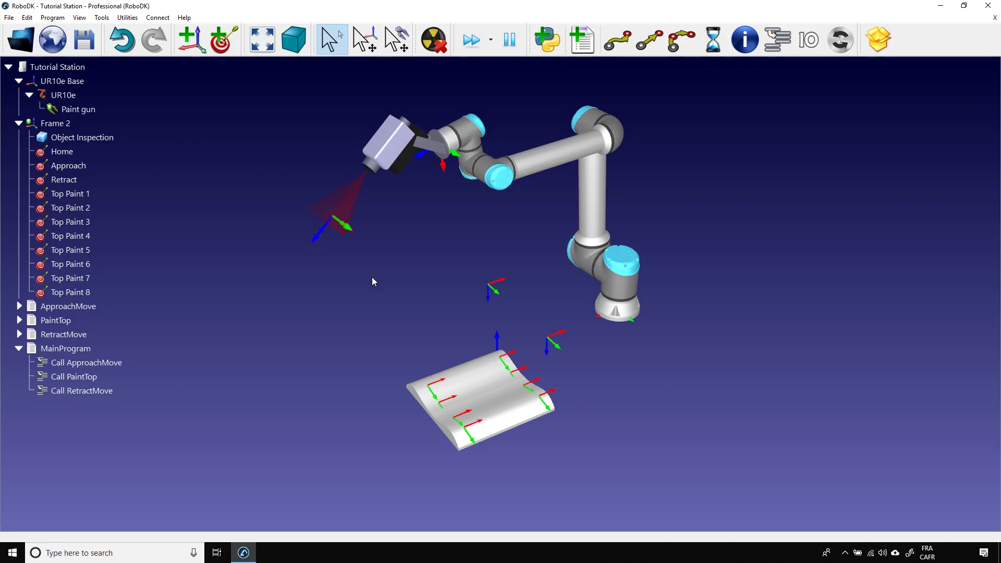
pyautogui.click(12, 18)
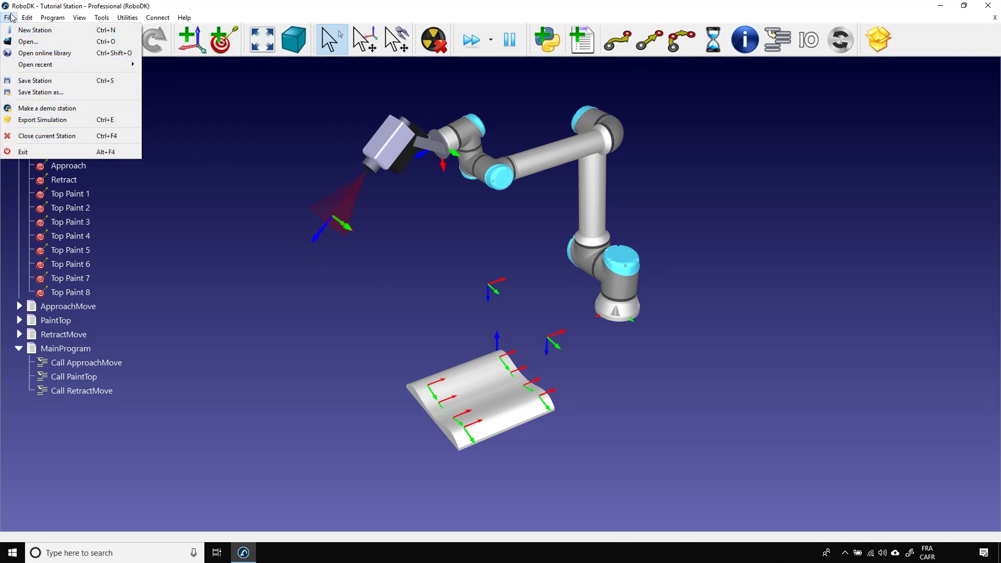
pyautogui.click(47, 109)
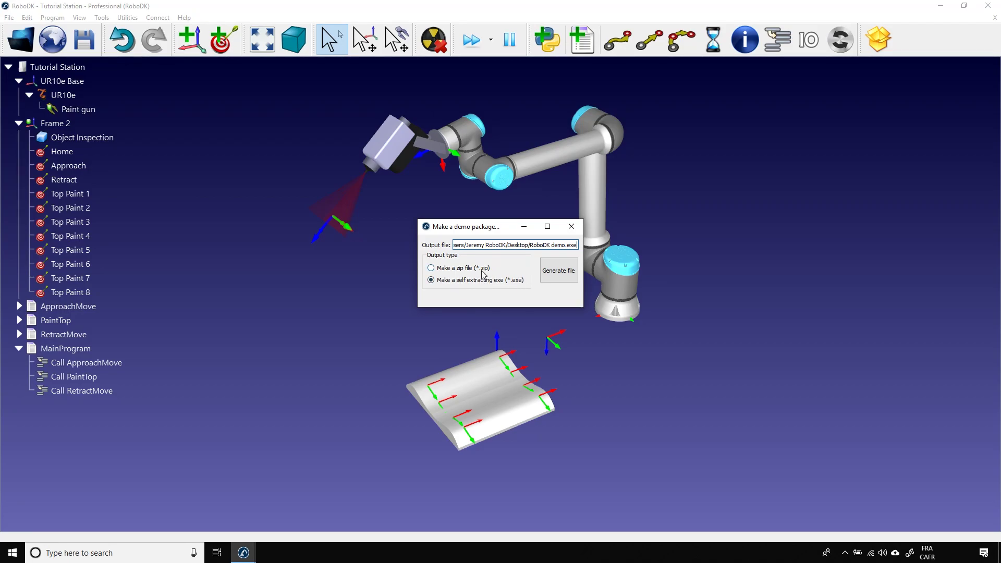
pyautogui.click(562, 272)
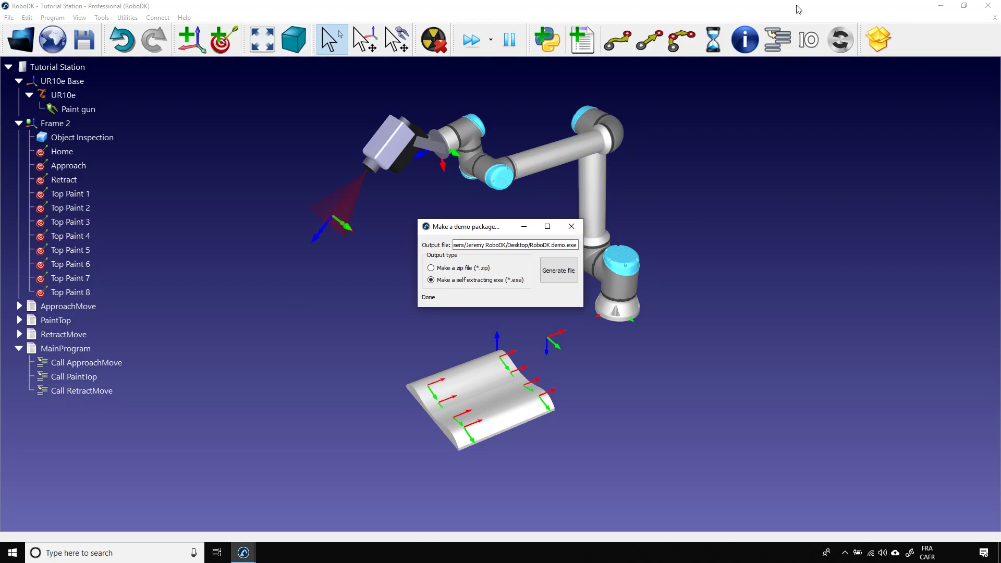
# Launch RoboDK demo.exe from the desktop to load the station in RoboDK-Viewer.
pyautogui.click(941, 6)
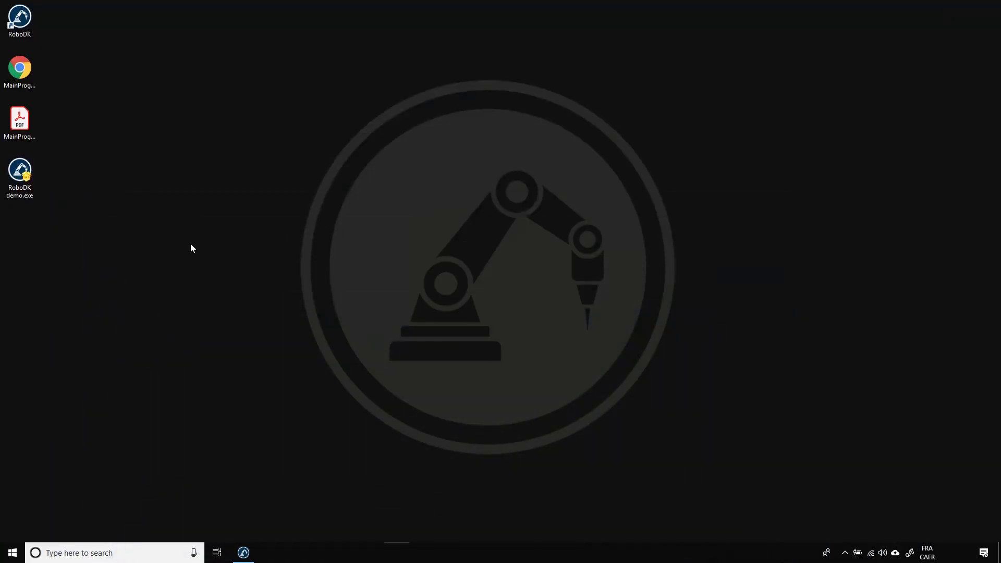
pyautogui.doubleClick(13, 184)
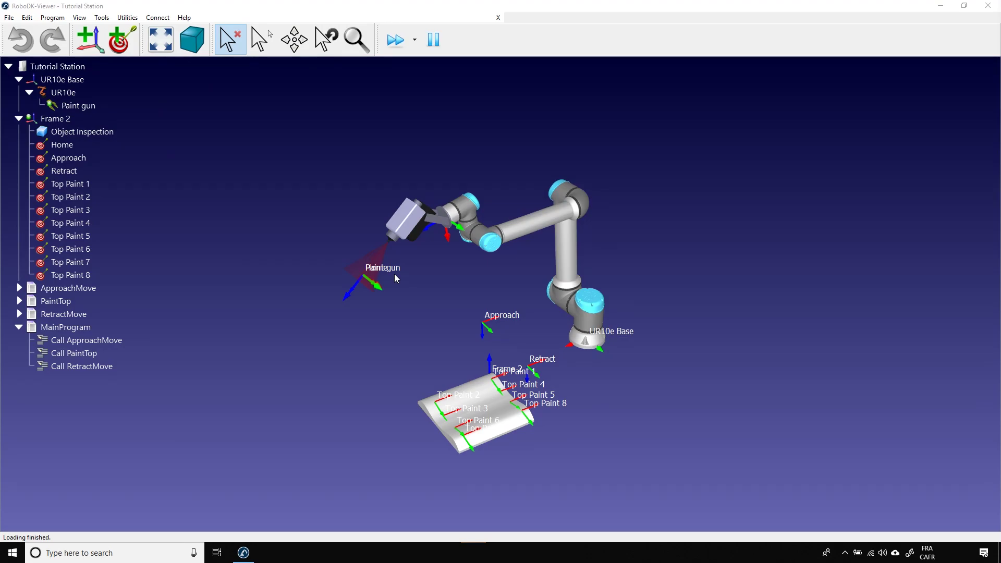
# Jog the UR10e's first joint to about -9.6° and run MainProgram in the demo viewer.
pyautogui.doubleClick(74, 94)
pyautogui.moveTo(909, 334); pyautogui.dragTo(909, 338)
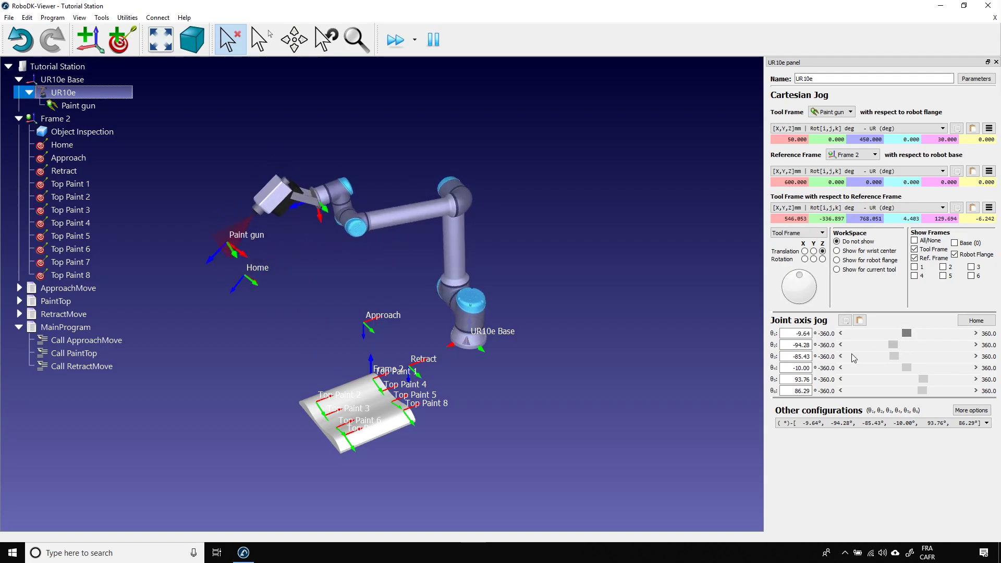
pyautogui.doubleClick(98, 328)
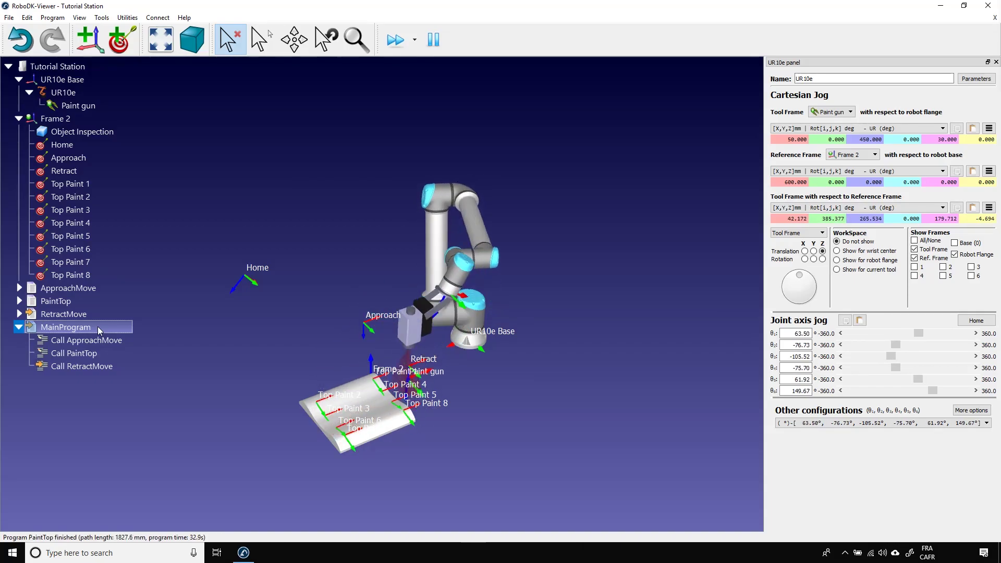
# Switch back to the full RoboDK station and generate the robot program for MainProgram.
pyautogui.click(244, 553)
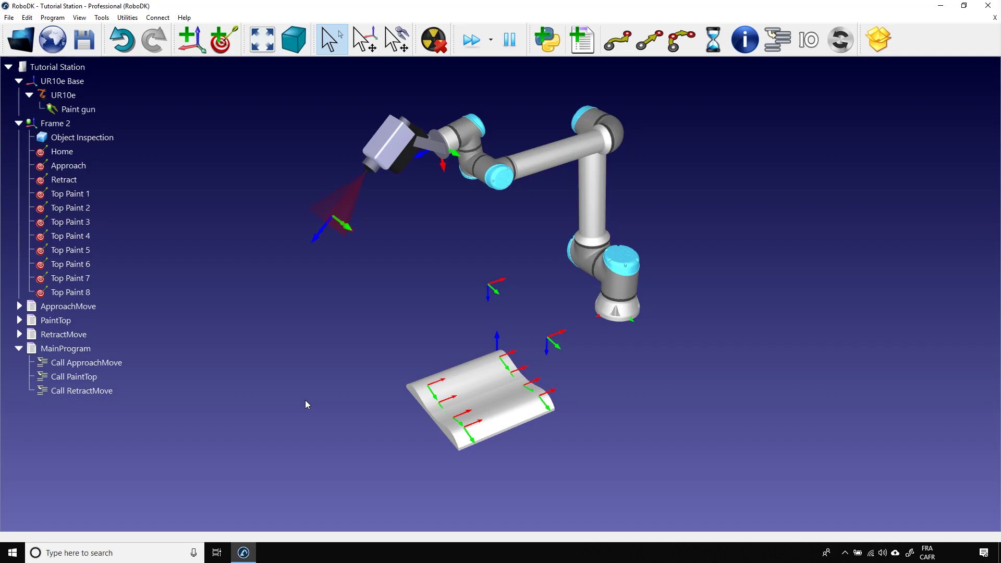
pyautogui.rightClick(101, 346)
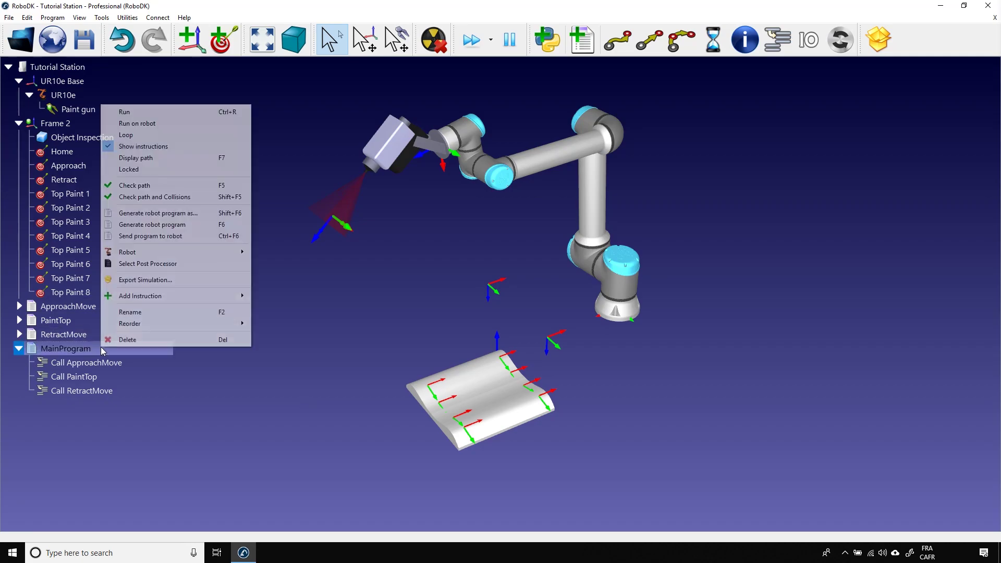
pyautogui.click(166, 225)
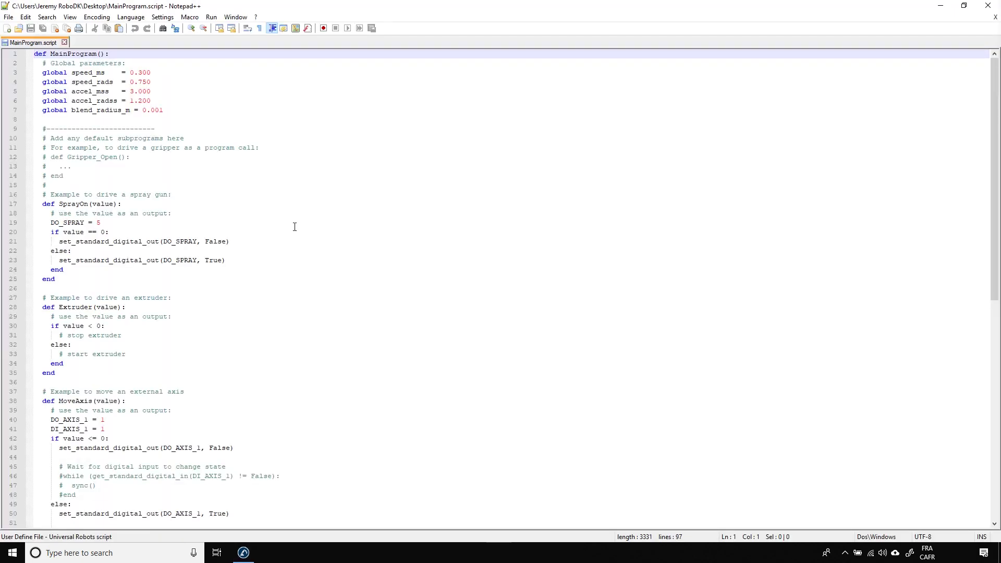
pyautogui.press('F6')
# Review the generated MainProgram.script in Notepad++, including its subprograms and main program calls, and return to RoboDK.
pyautogui.scroll(-9, 259, 148)
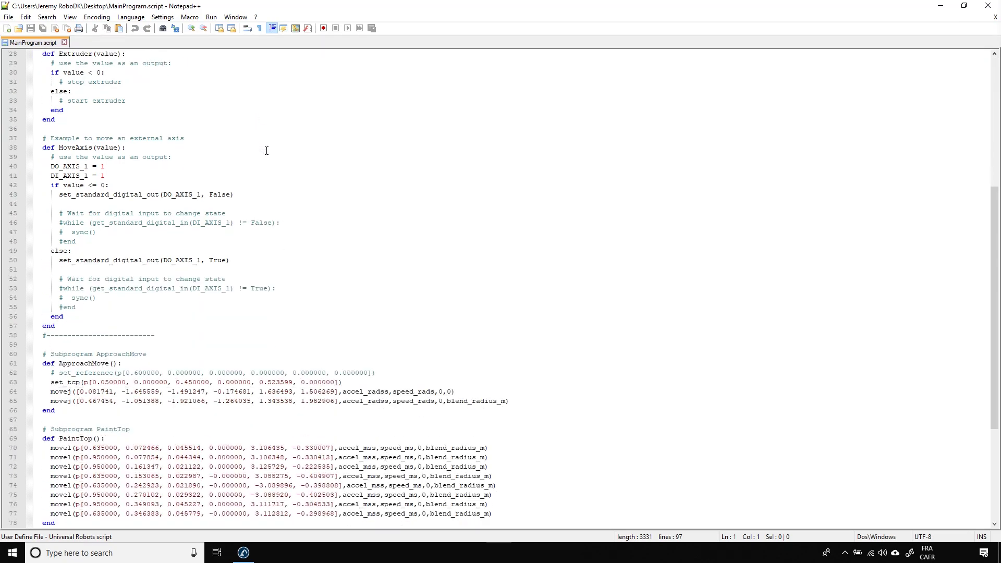
pyautogui.scroll(-6, 267, 150)
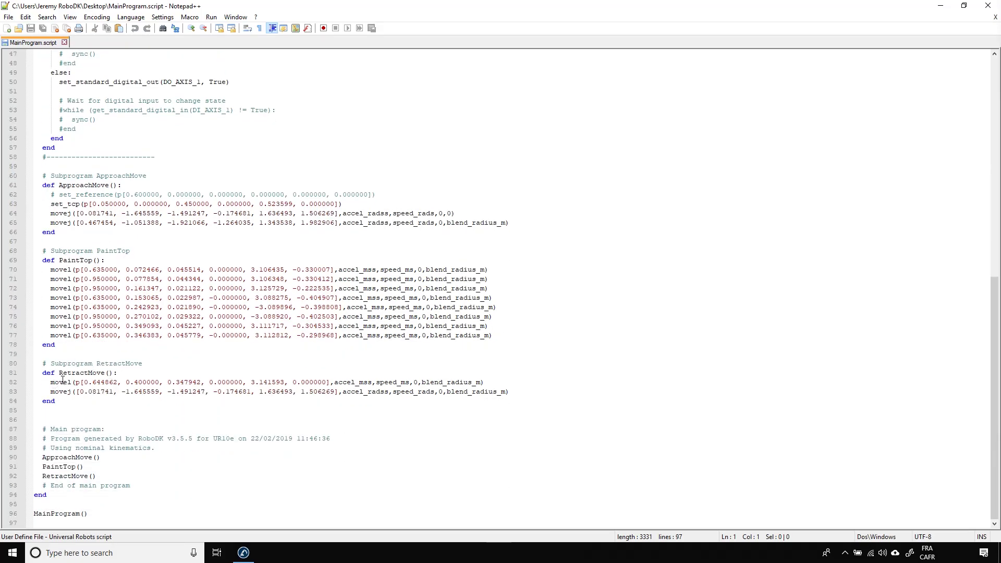
pyautogui.click(940, 5)
pyautogui.rightClick(94, 350)
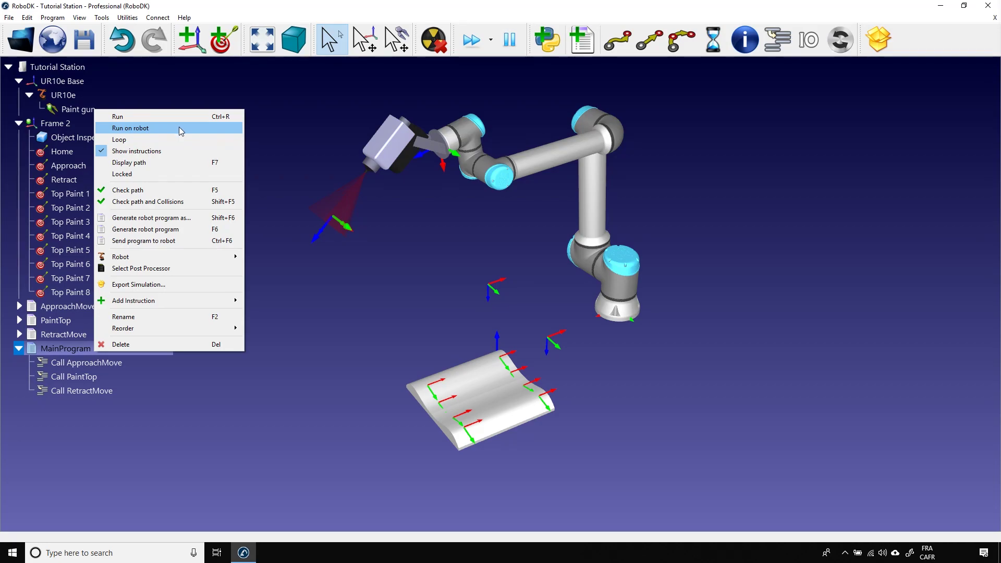
pyautogui.click(278, 123)
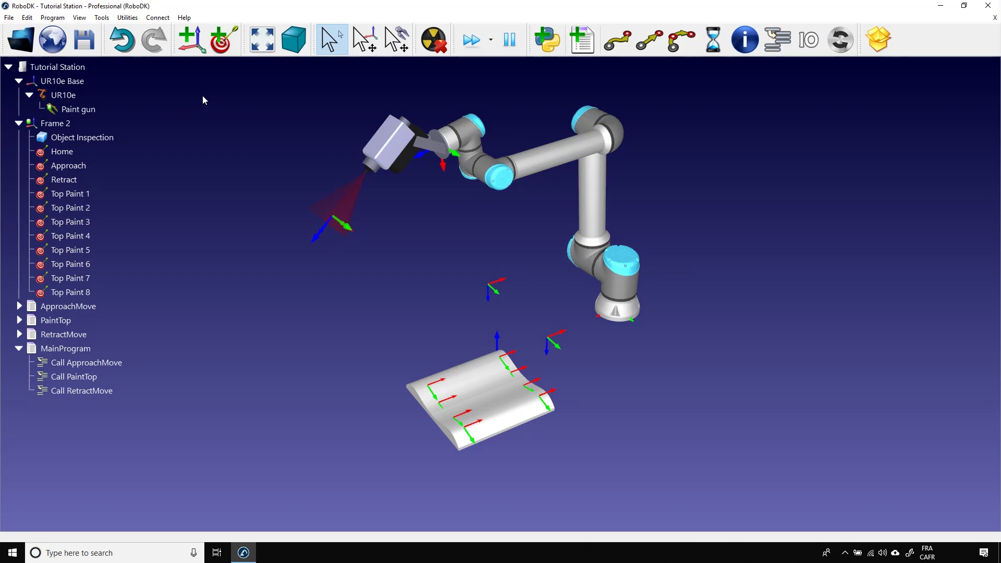
# Open the Universal Robots post processor for editing, look through its Python code and close it.
pyautogui.click(56, 18)
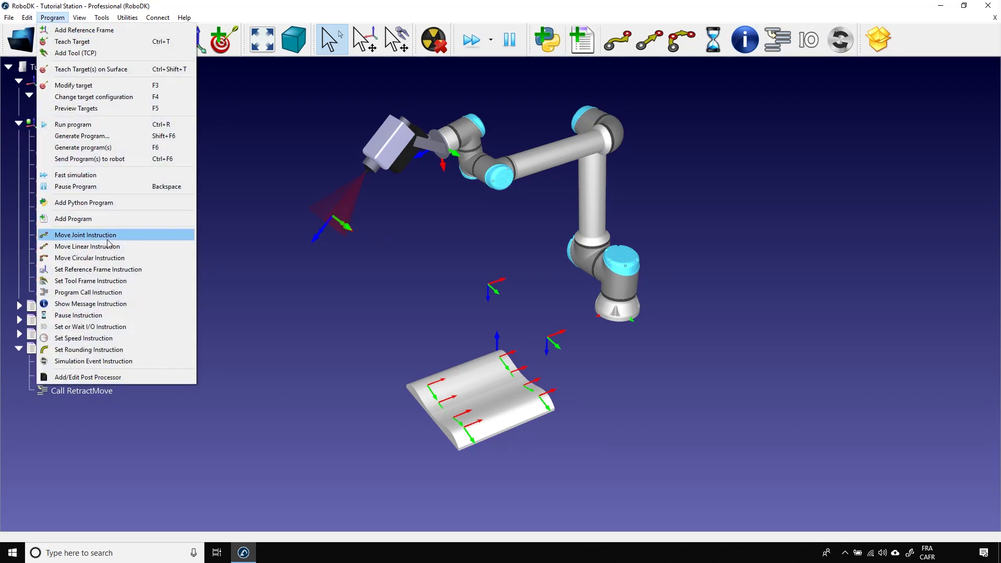
pyautogui.click(115, 379)
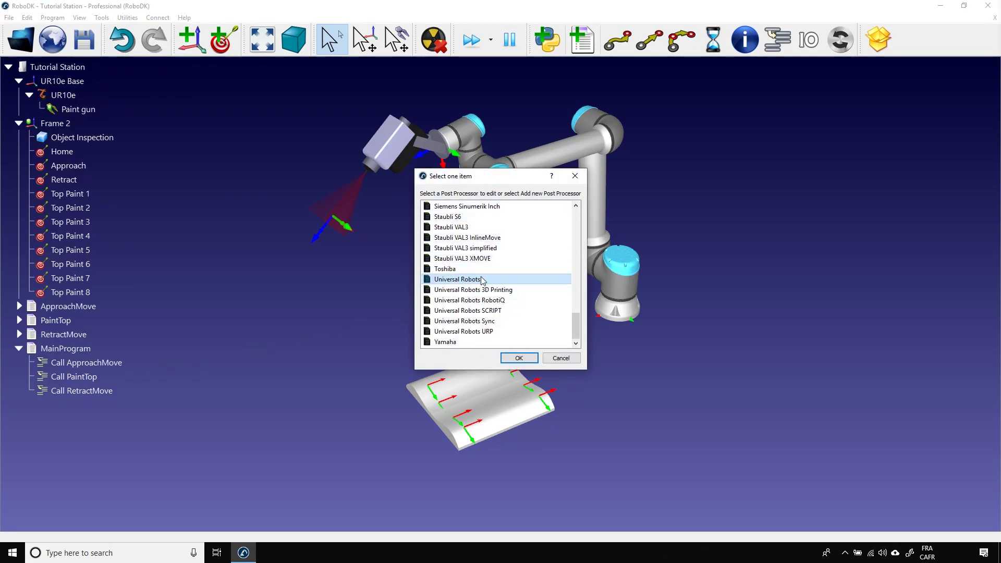
pyautogui.click(519, 358)
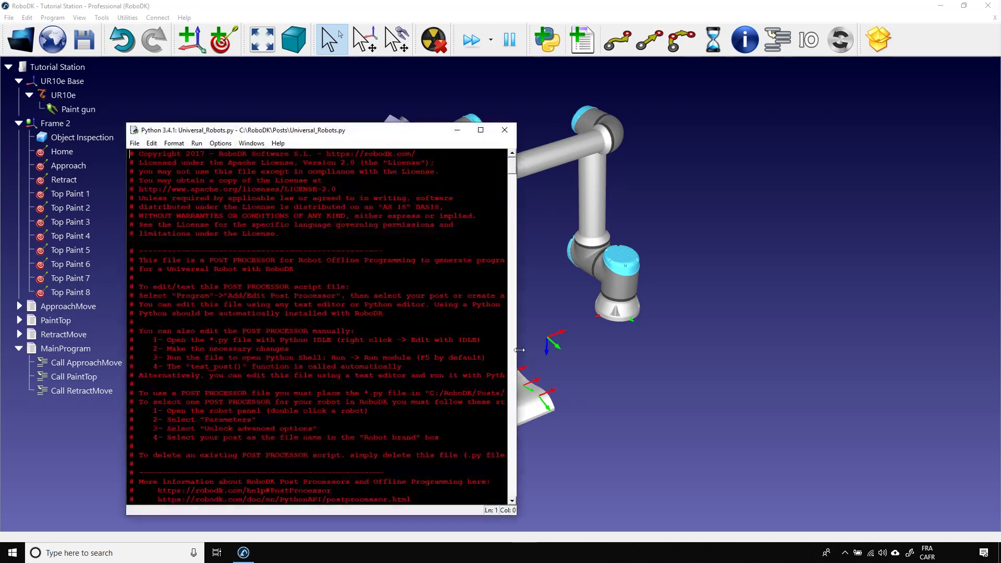
pyautogui.moveTo(513, 166); pyautogui.dragTo(528, 240)
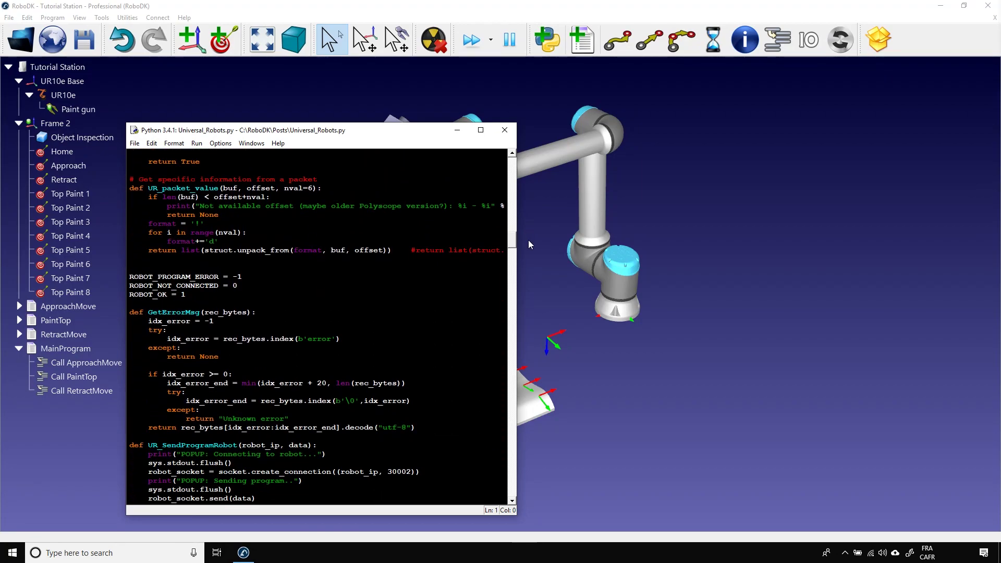
pyautogui.click(506, 131)
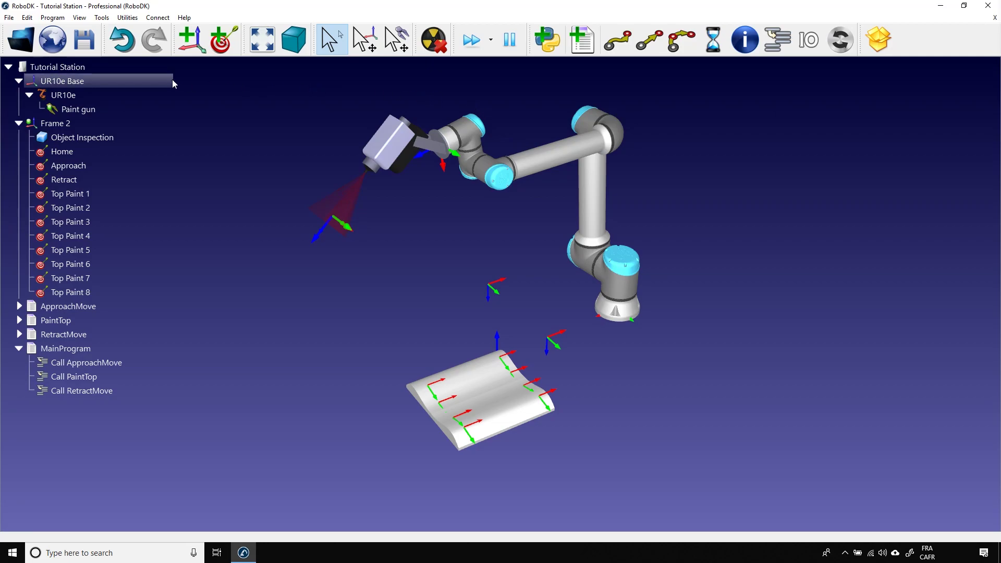
# Load the SprayOn.py macro from the RoboDK Library's Macros folder into the station.
pyautogui.click(27, 42)
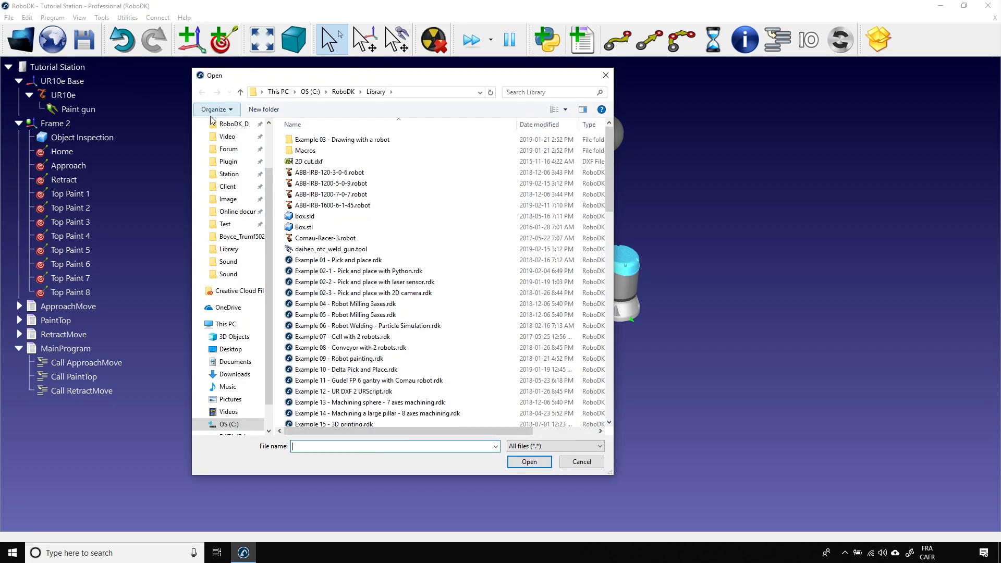
pyautogui.doubleClick(332, 151)
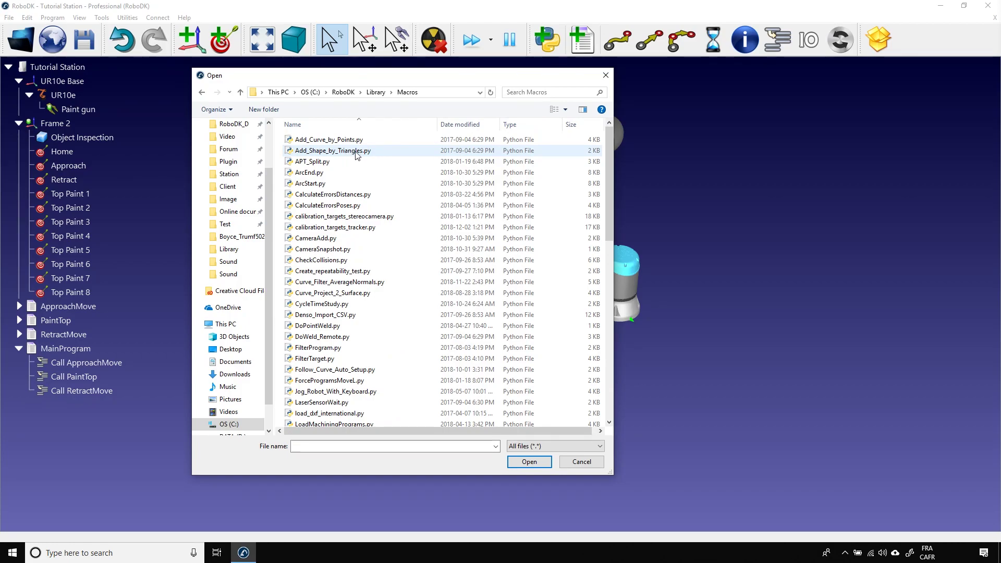
pyautogui.scroll(-5, 349, 156)
pyautogui.scroll(-1, 359, 173)
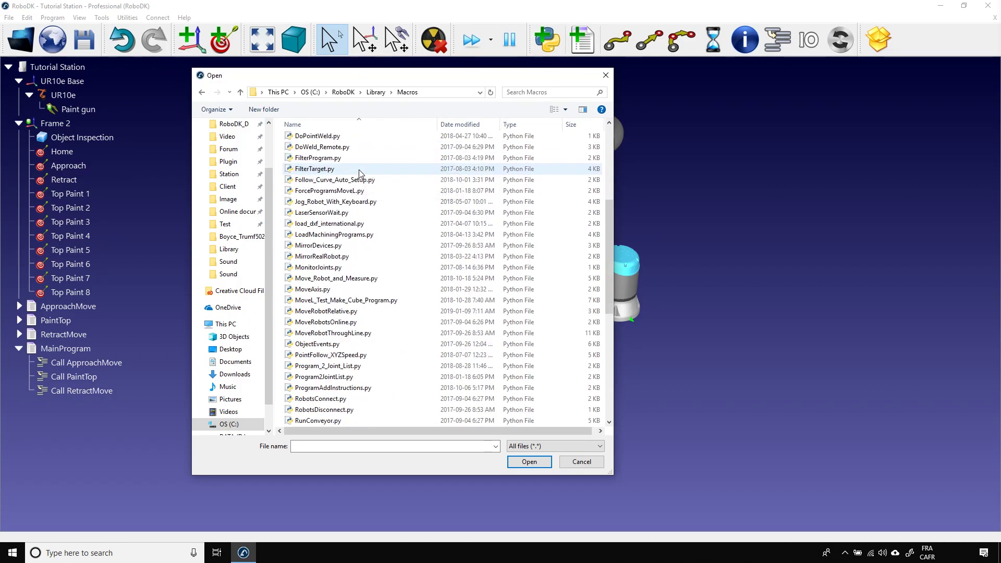
pyautogui.scroll(5, 359, 174)
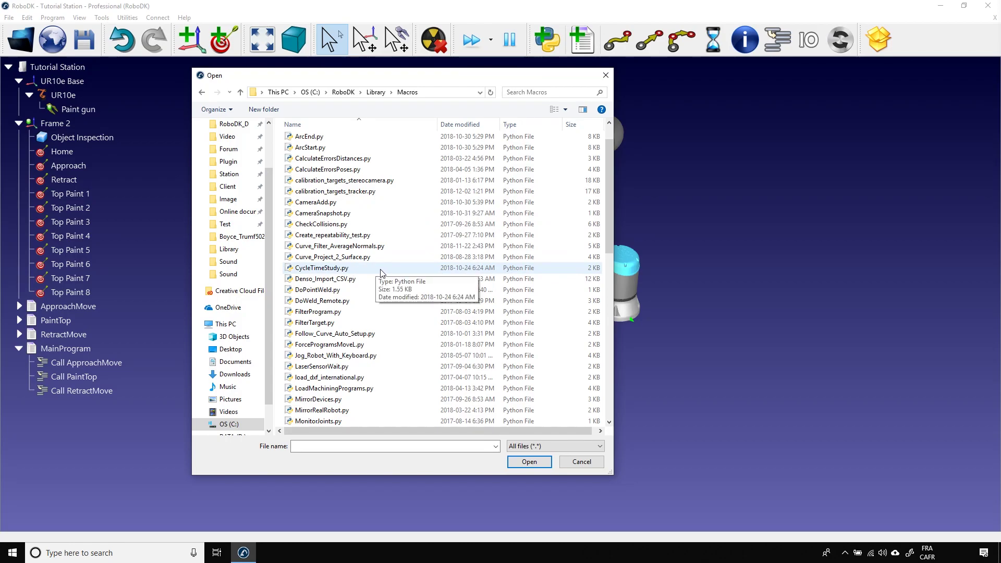
pyautogui.scroll(-2, 381, 274)
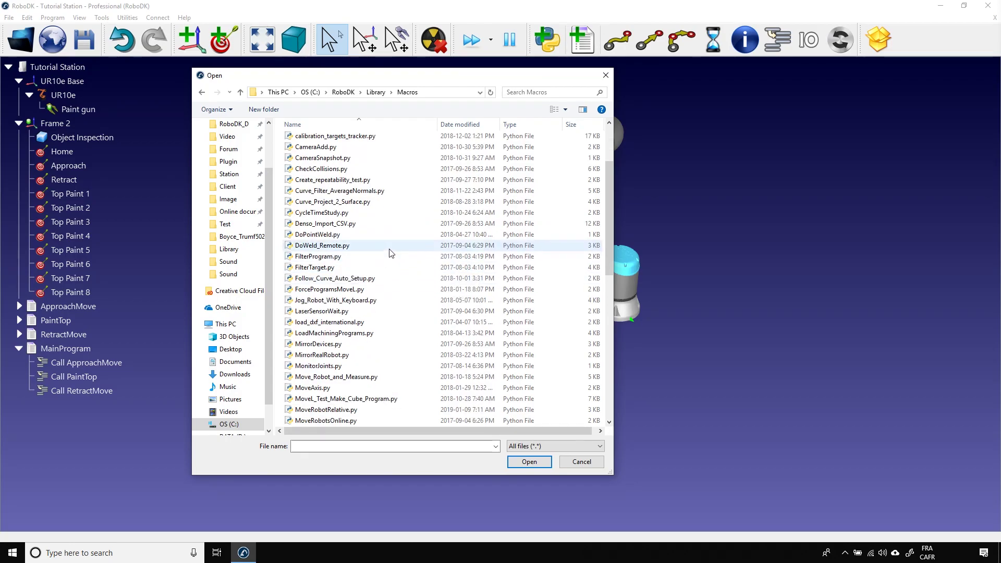
pyautogui.scroll(-2, 391, 253)
pyautogui.scroll(-2, 383, 245)
pyautogui.scroll(-2, 376, 236)
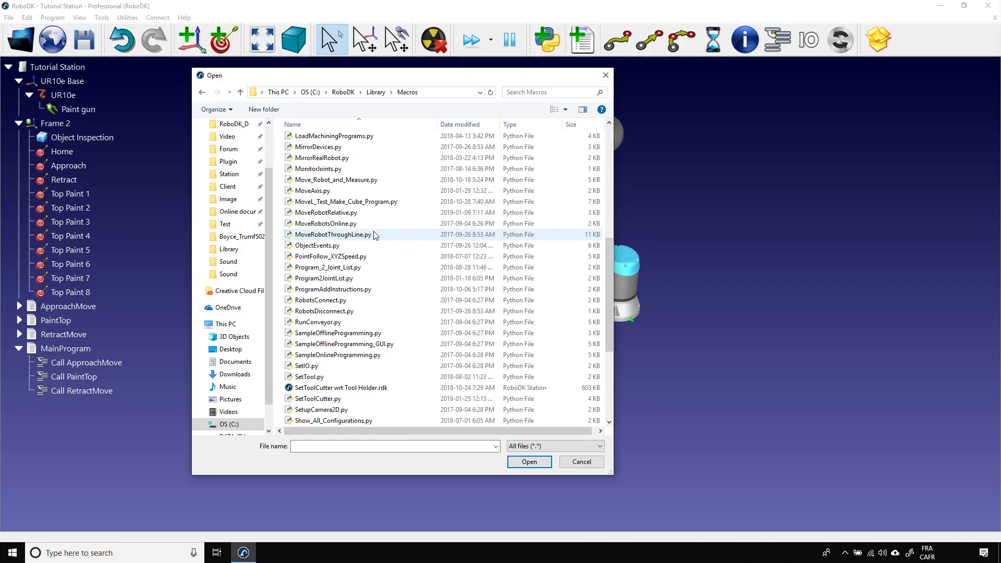
pyautogui.scroll(-1, 373, 235)
pyautogui.scroll(-1, 374, 237)
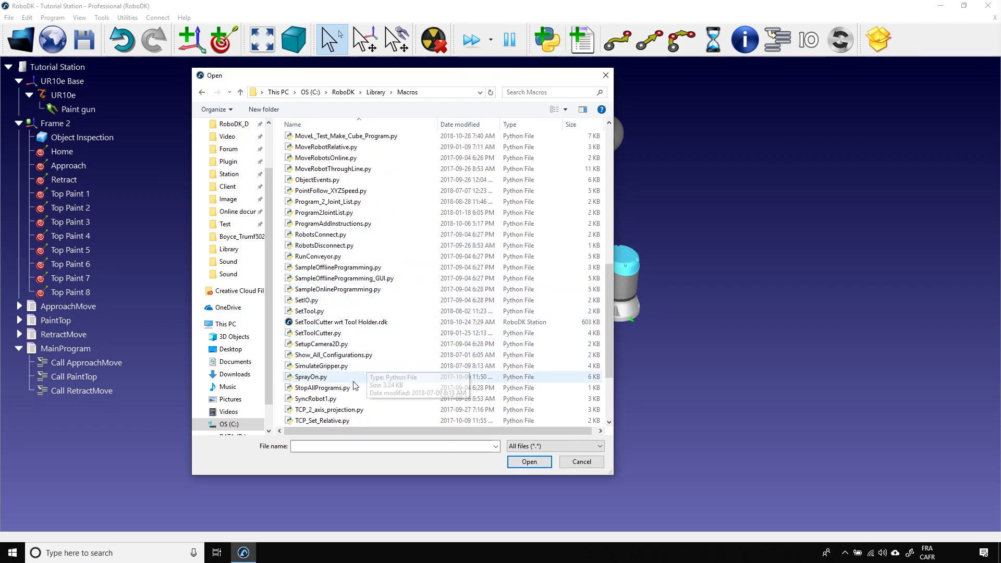
pyautogui.click(351, 380)
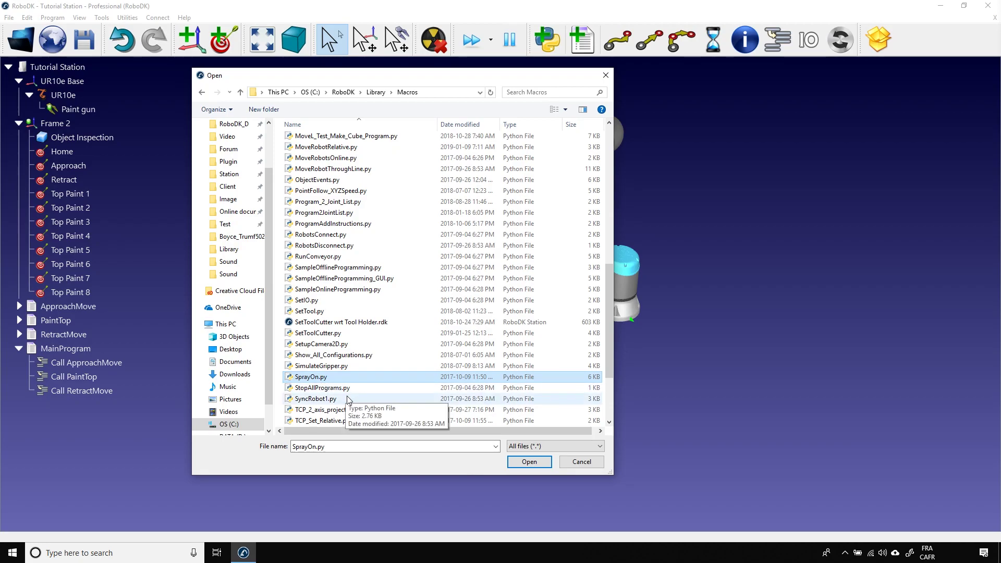
pyautogui.click(527, 463)
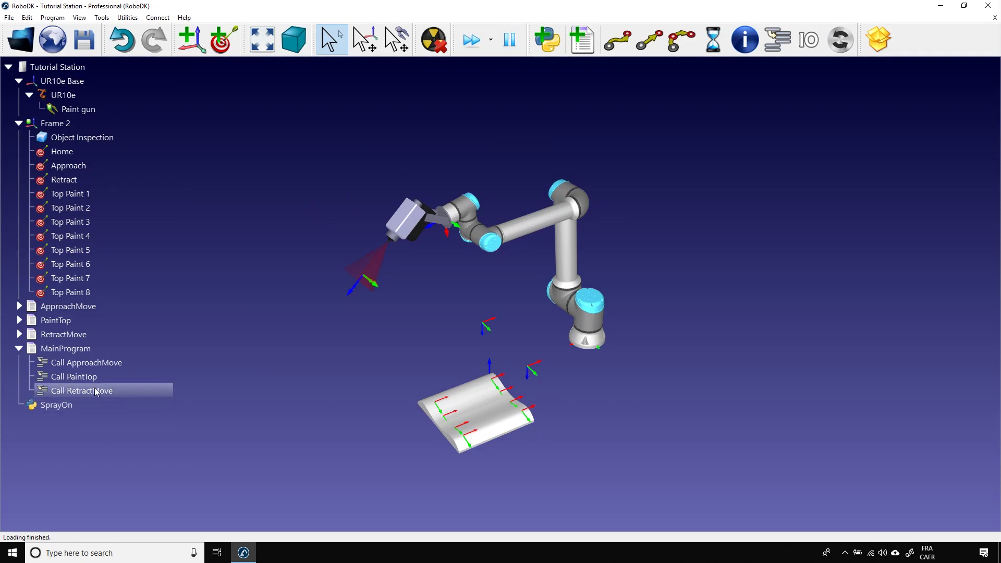
# Run the SprayOn macro and turn the spray gun on.
pyautogui.doubleClick(95, 405)
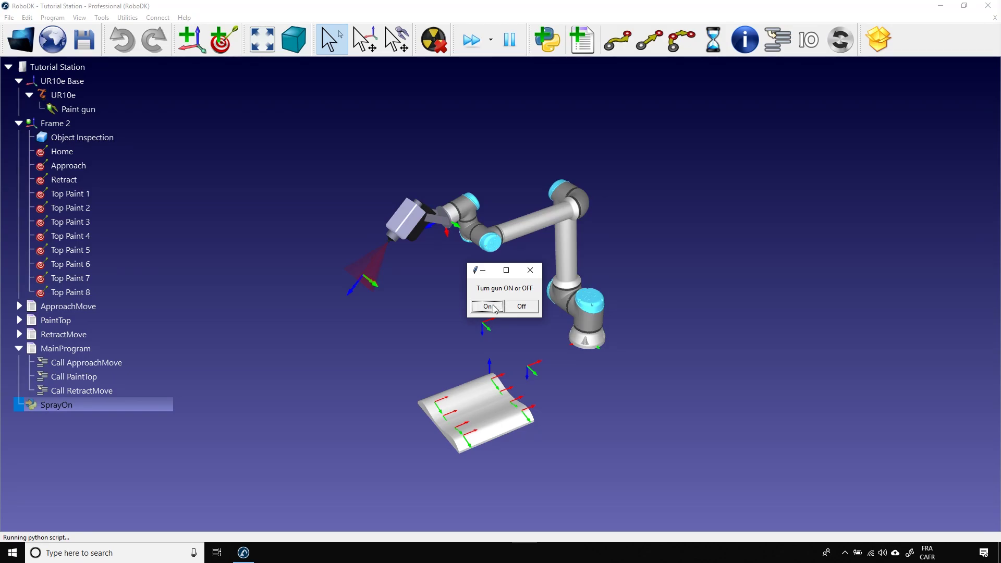
pyautogui.click(493, 306)
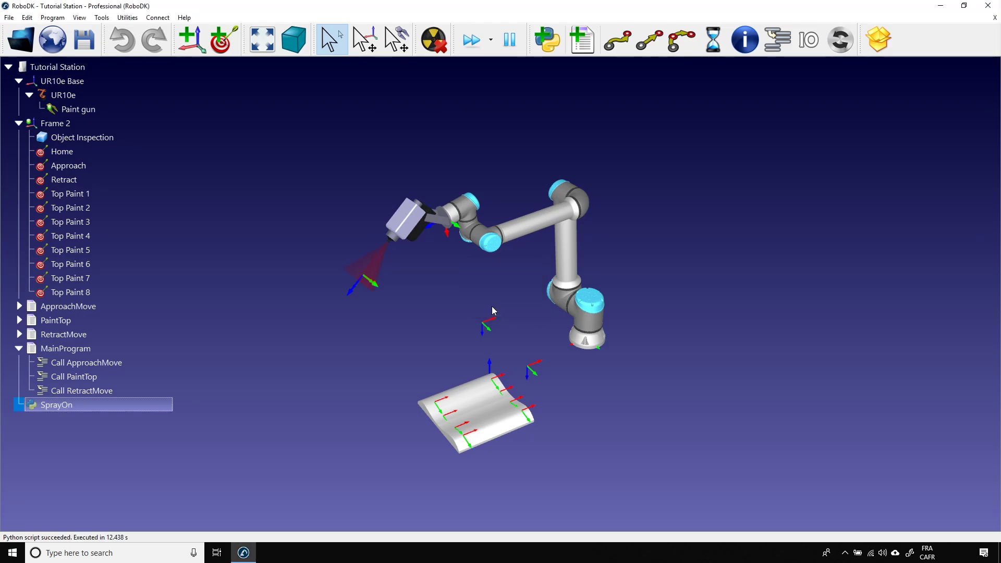
pyautogui.scroll(2, 436, 335)
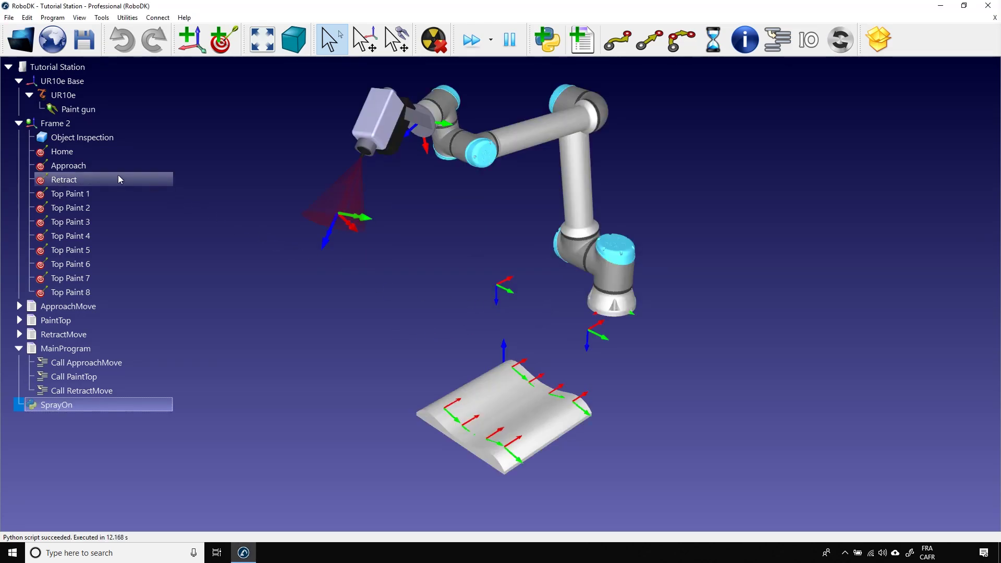
# Move the robot to the Approach target and sweep the paint gun by hand over the inspection object to spray its top surface.
pyautogui.doubleClick(95, 166)
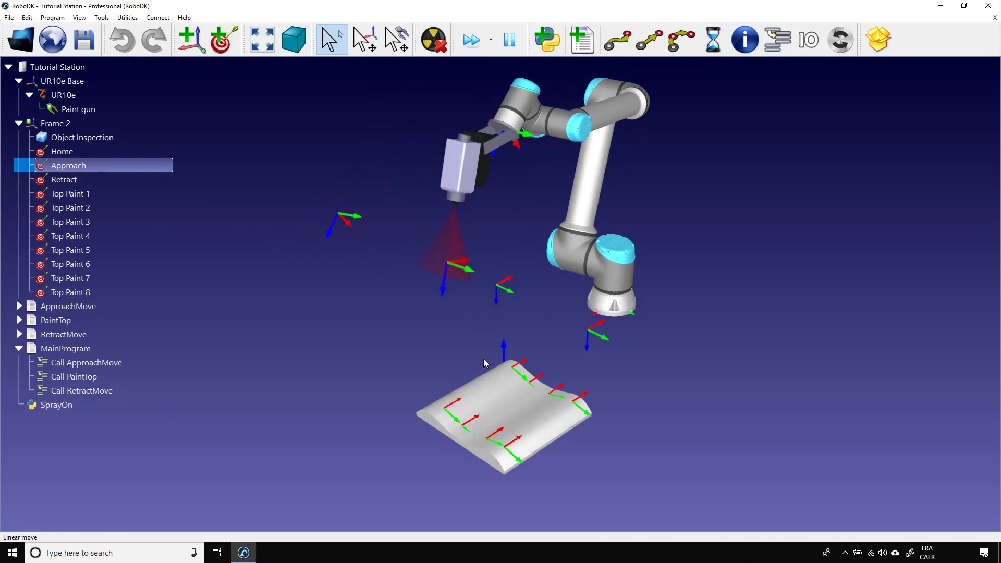
pyautogui.press('alt')
pyautogui.moveTo(515, 296)
pyautogui.keyDown('alt'); pyautogui.mouseDown()
pyautogui.moveTo(508, 392)
pyautogui.moveTo(549, 401)
pyautogui.mouseUp(); pyautogui.keyUp('alt')
pyautogui.moveTo(565, 415)
pyautogui.mouseDown()
pyautogui.moveTo(576, 410)
pyautogui.moveTo(514, 454)
pyautogui.moveTo(469, 417)
pyautogui.moveTo(538, 382)
pyautogui.moveTo(493, 404)
pyautogui.mouseUp()
# Run SprayOn again to turn the gun off and clear the simulated paint from the object.
pyautogui.doubleClick(61, 409)
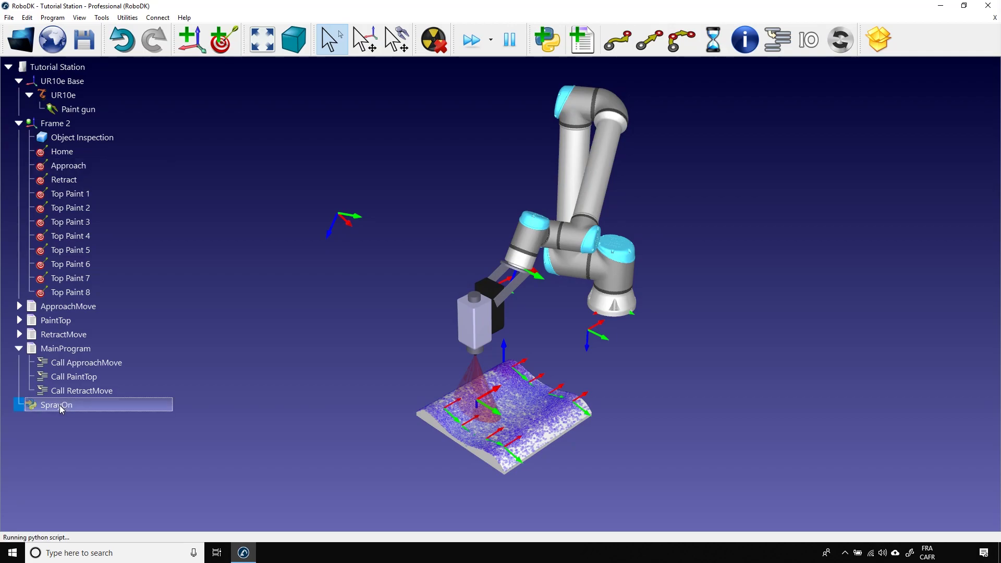
pyautogui.doubleClick(61, 409)
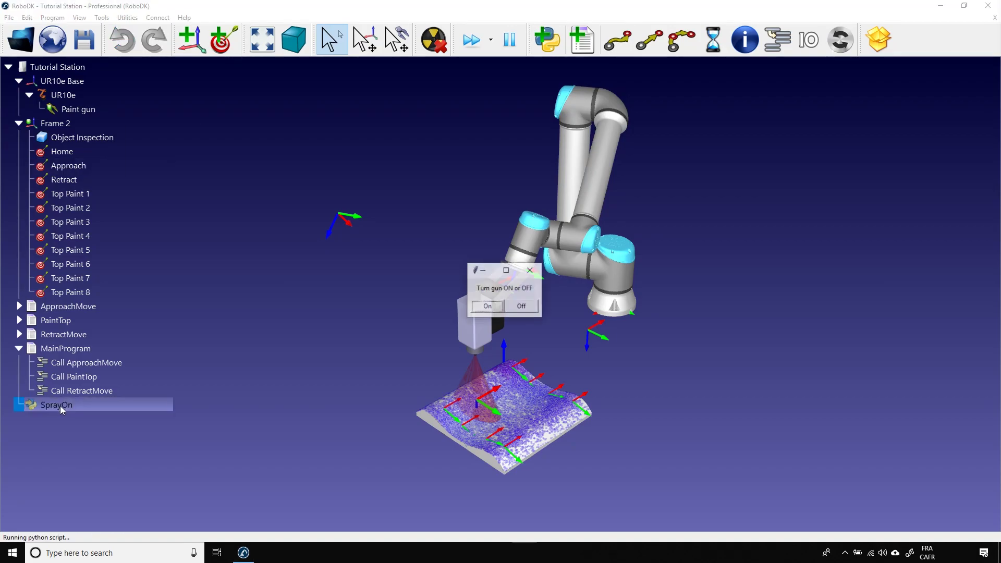
pyautogui.press('Escape')
pyautogui.click(522, 306)
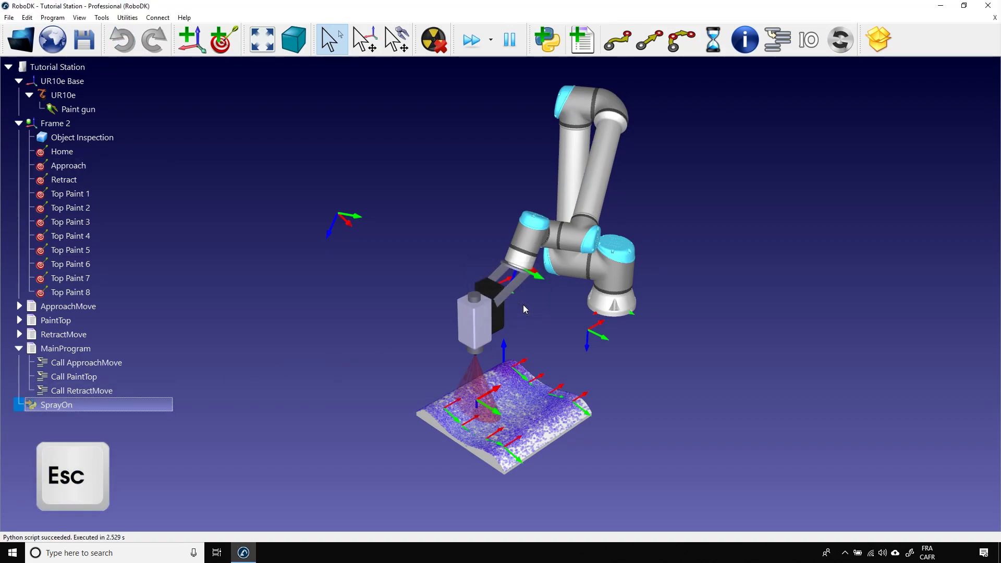
pyautogui.press('Escape')
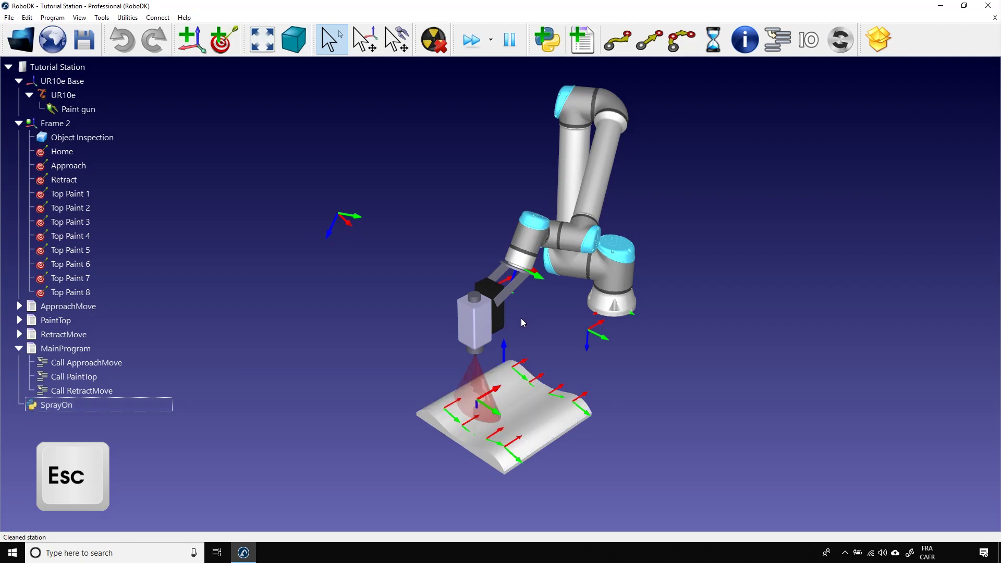
# Return the robot to Home and add a SprayOn(1) program call after the ApproachMove call in MainProgram.
pyautogui.doubleClick(83, 157)
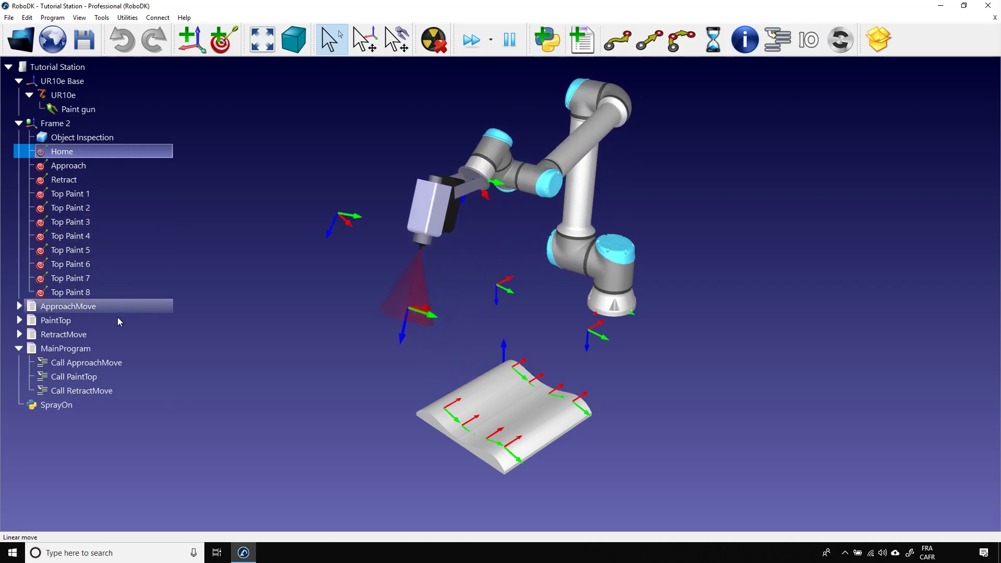
pyautogui.click(95, 365)
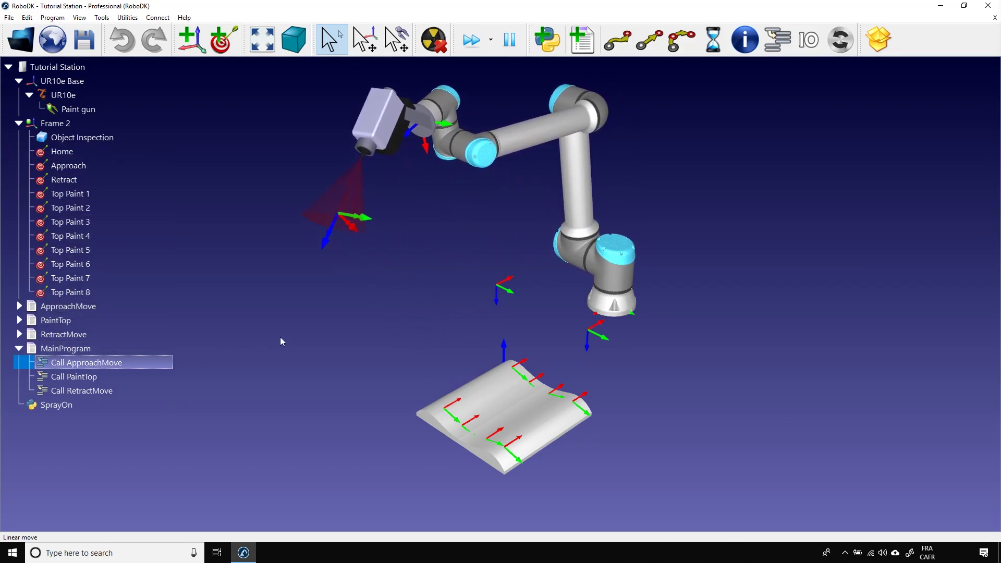
pyautogui.click(782, 48)
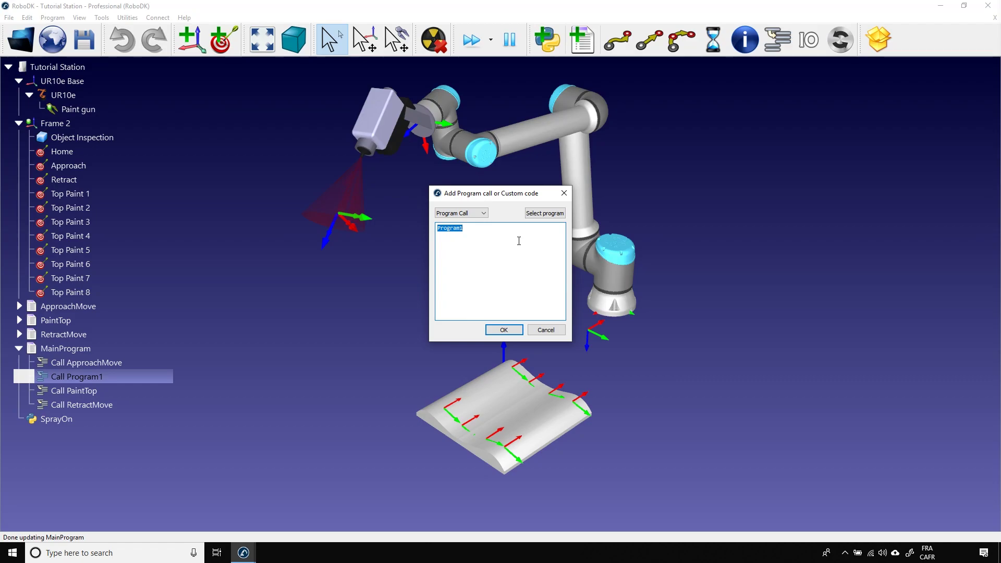
pyautogui.write('SprayOn')
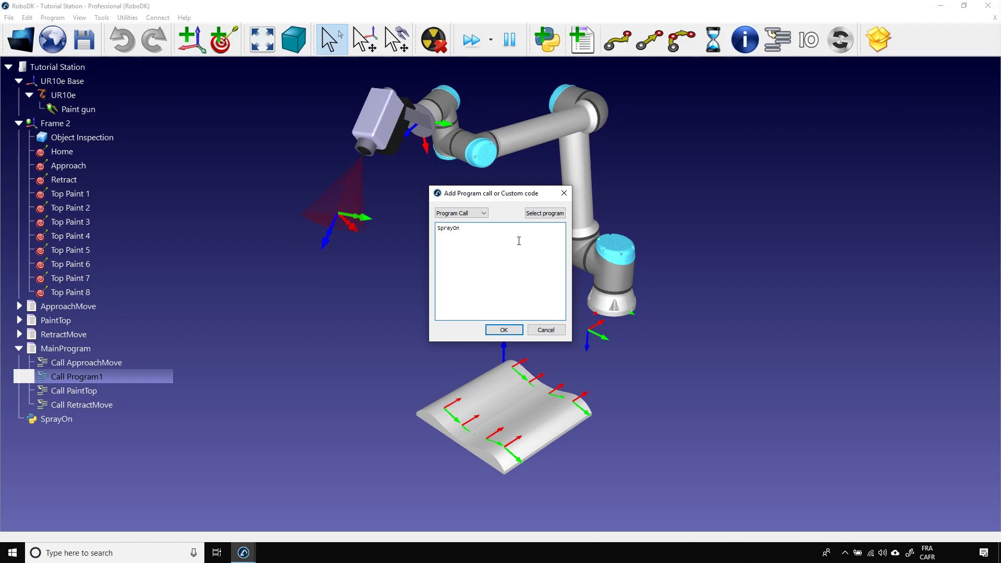
pyautogui.write('(1)')
pyautogui.click(504, 330)
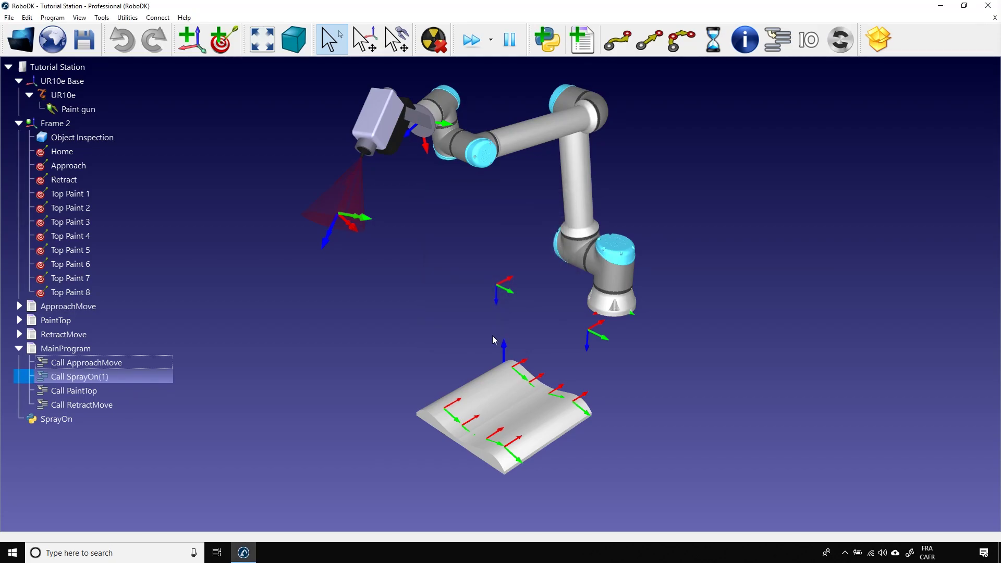
# Add a SprayOn(0) program call after the PaintTop call in MainProgram and run MainProgram.
pyautogui.click(74, 396)
pyautogui.click(779, 42)
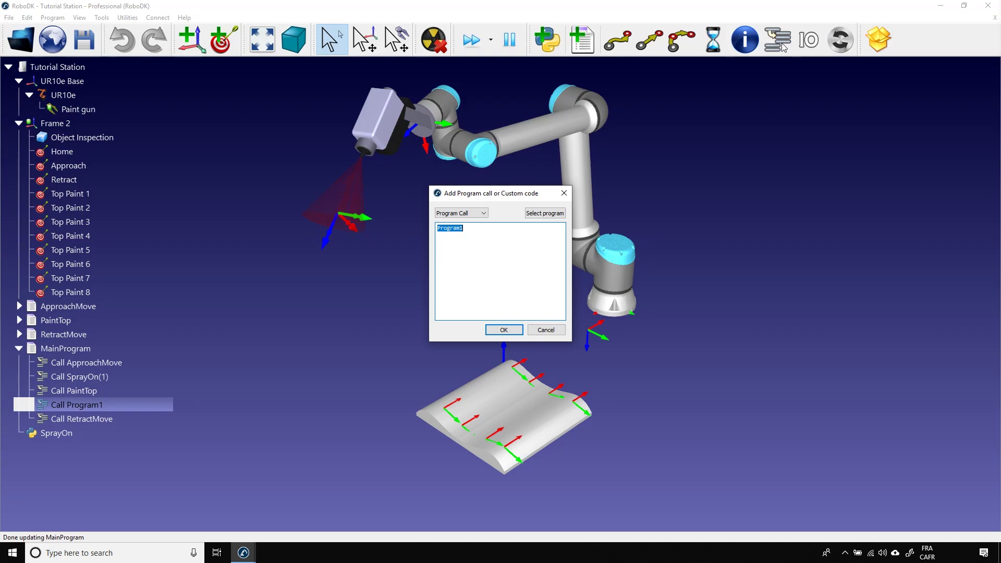
pyautogui.write('SprayOn(')
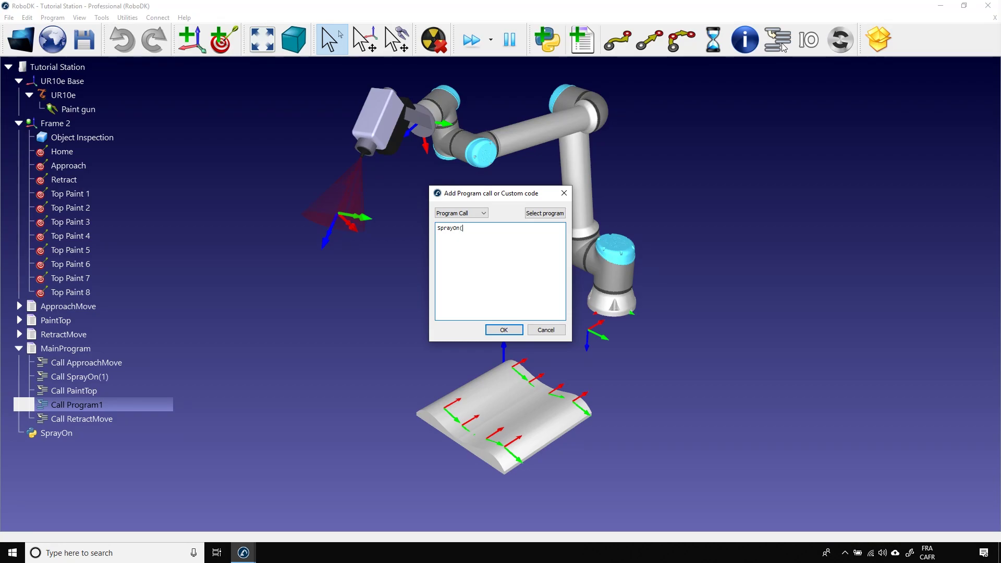
pyautogui.write('0)')
pyautogui.click(496, 330)
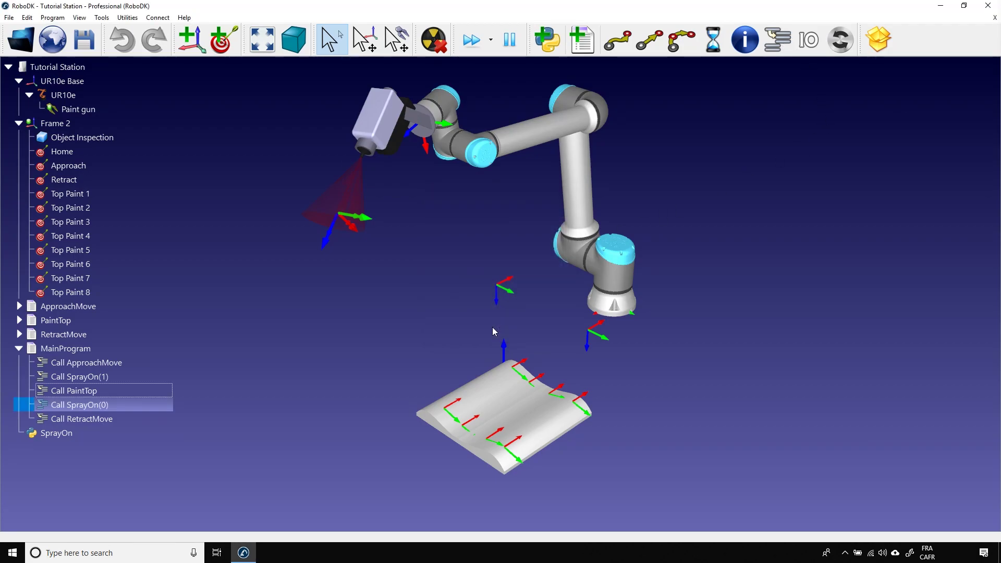
pyautogui.doubleClick(61, 352)
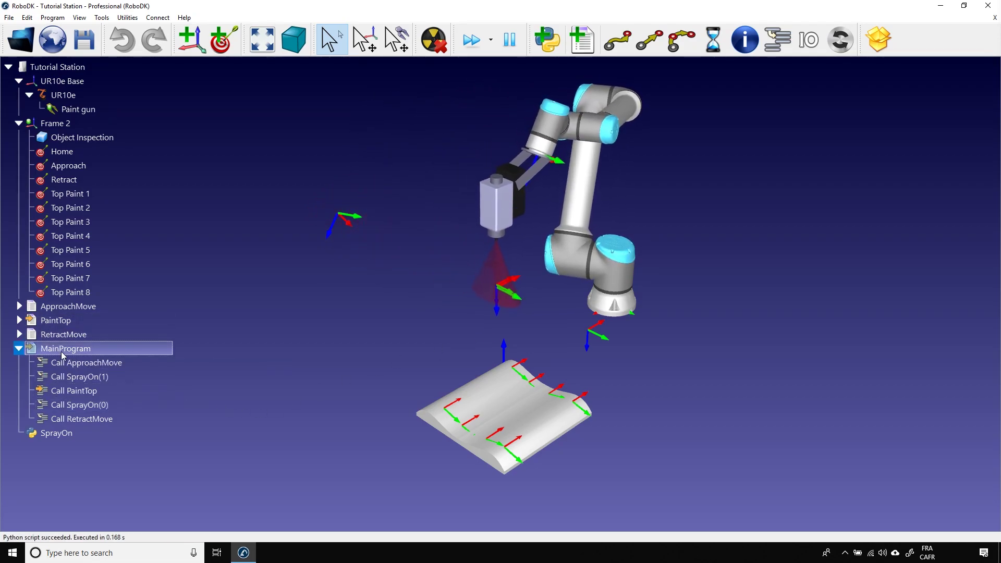